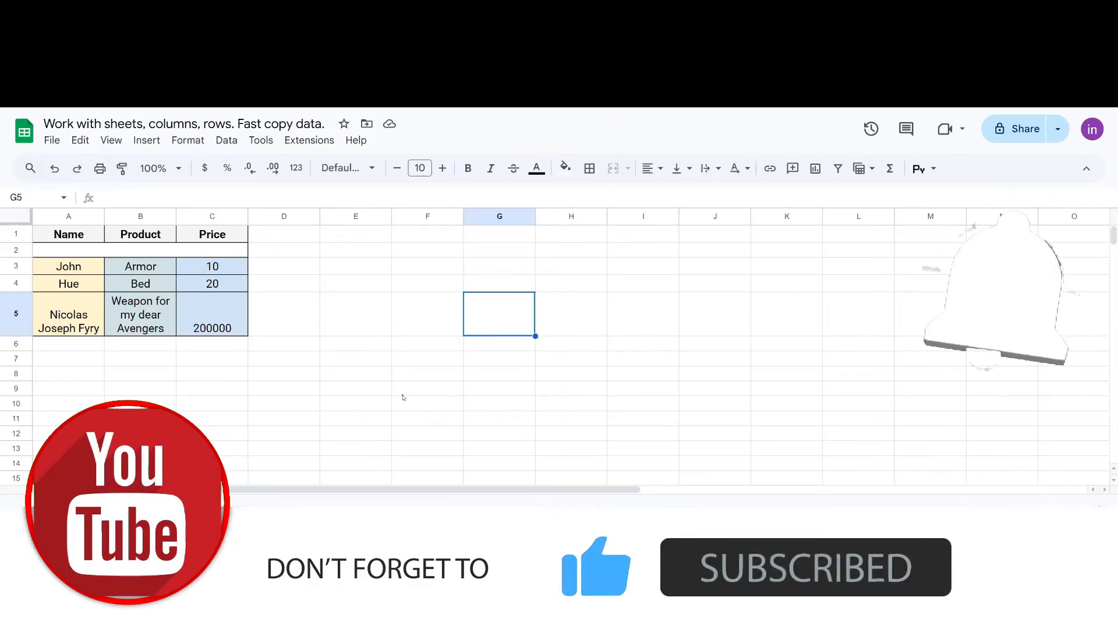
pyautogui.moveTo(69, 234); pyautogui.dragTo(212, 375)
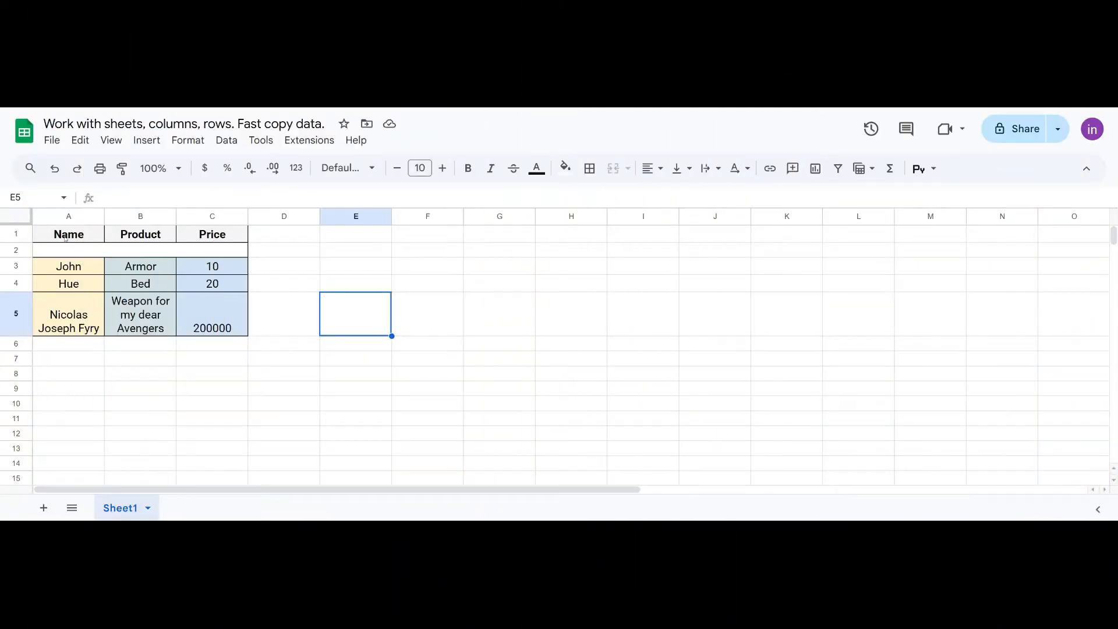
pyautogui.moveTo(65, 237); pyautogui.dragTo(212, 328)
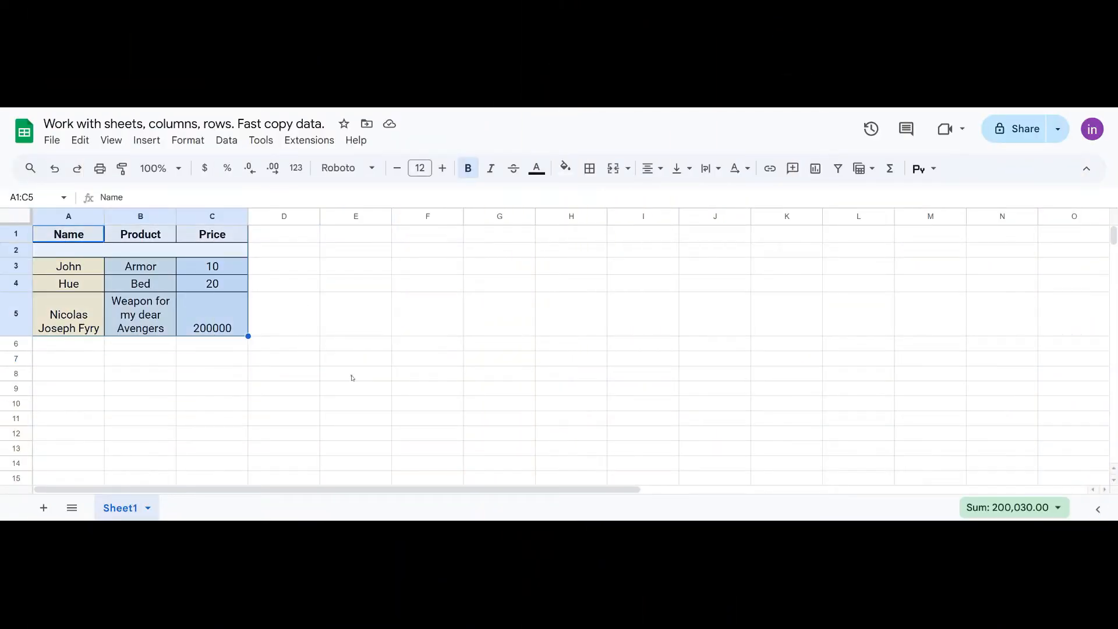
pyautogui.click(423, 298)
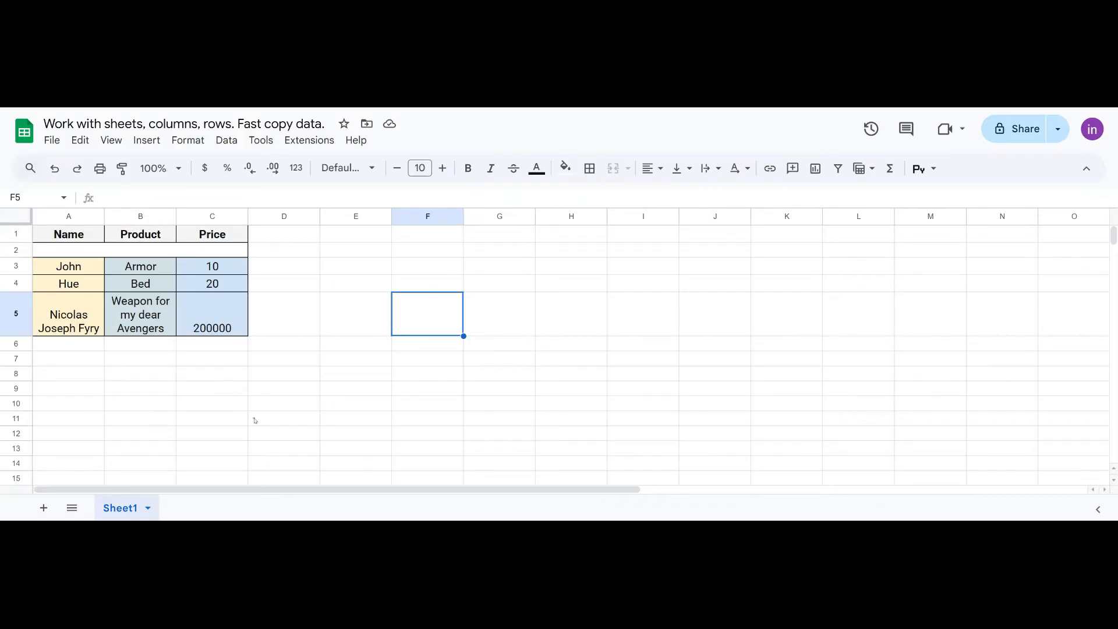
pyautogui.click(280, 376)
pyautogui.click(419, 314)
pyautogui.rightClick(114, 516)
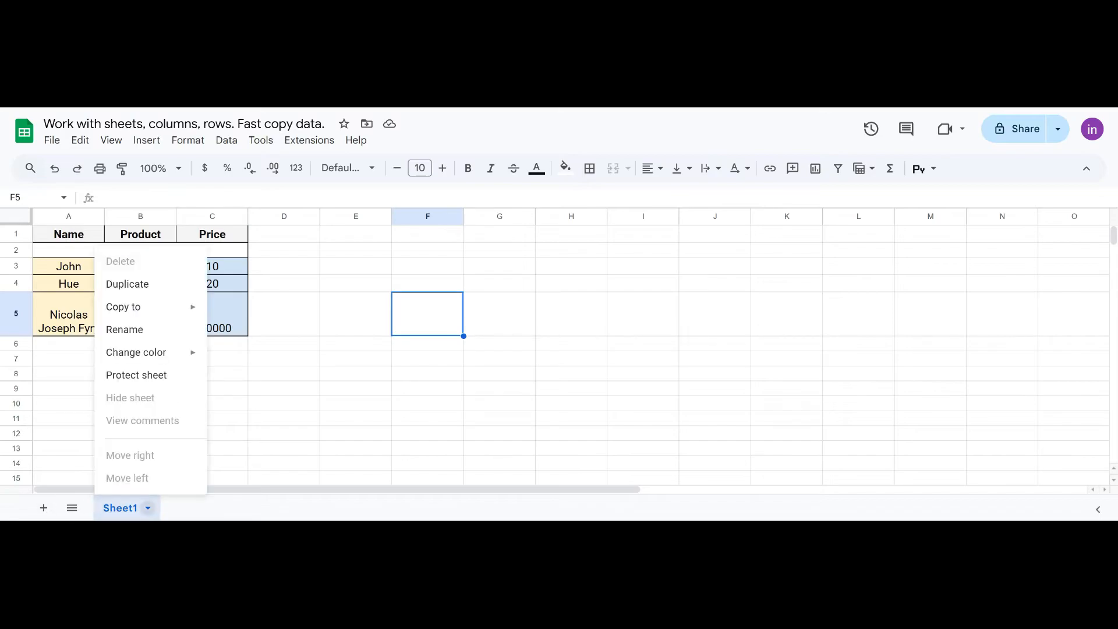
pyautogui.click(284, 463)
# Set the tab color of Sheet1 to orange
pyautogui.rightClick(123, 508)
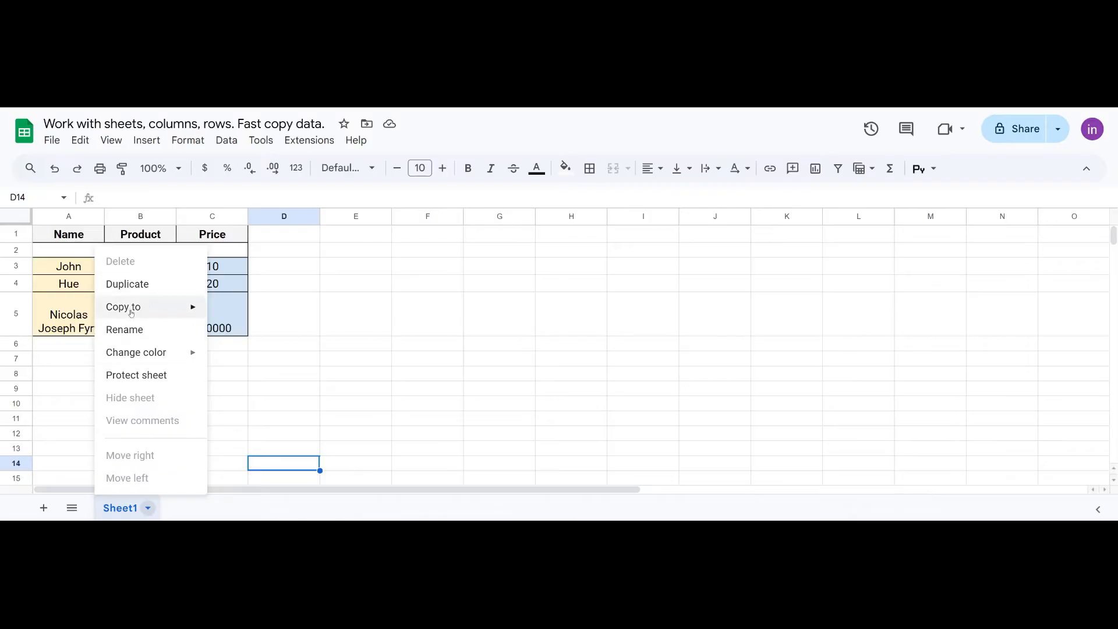
pyautogui.moveTo(139, 313)
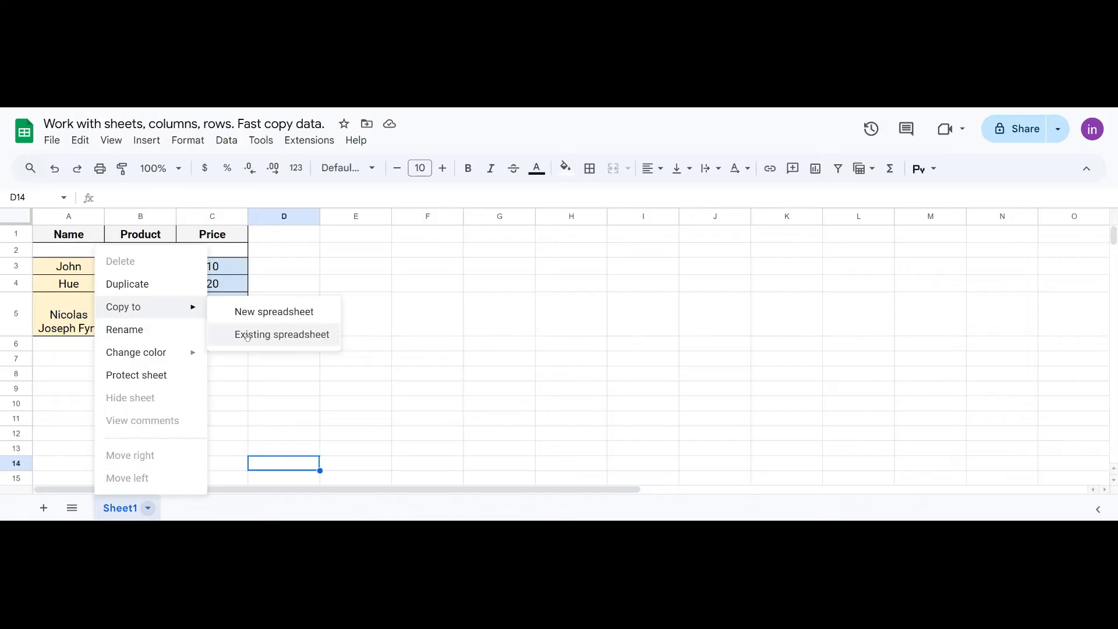
pyautogui.moveTo(157, 353)
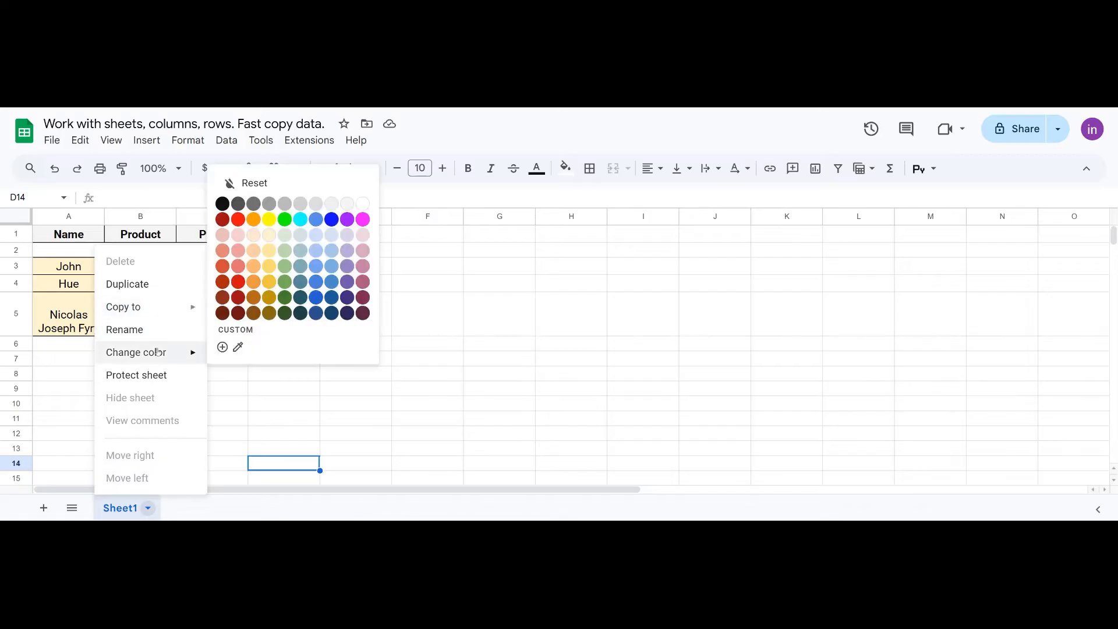
pyautogui.click(254, 220)
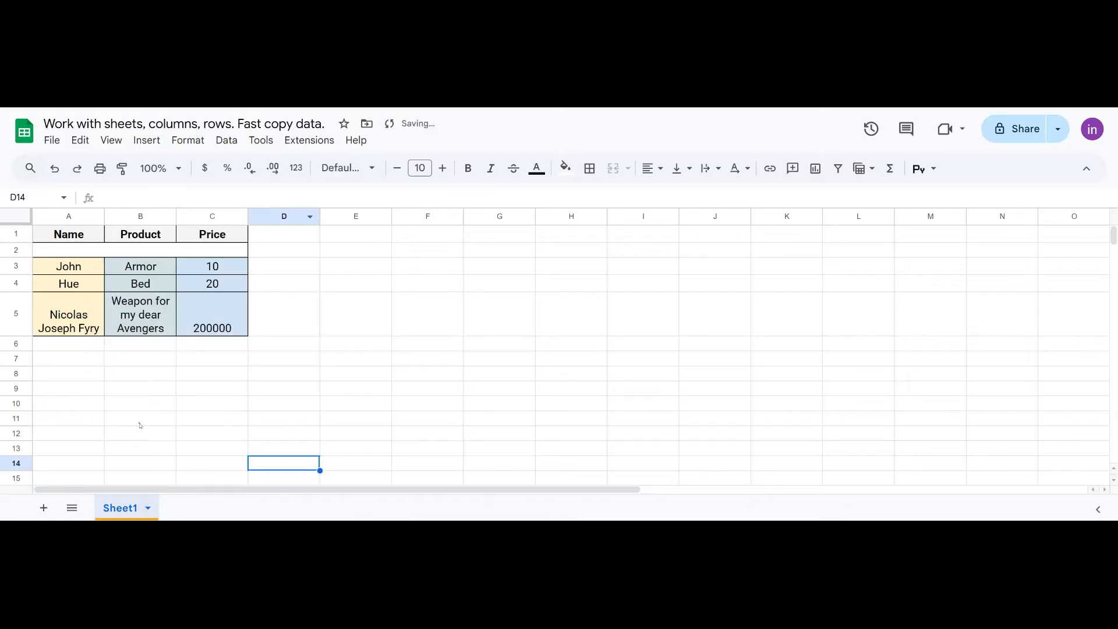
# Duplicate Sheet1 and move the copy ahead of the original in the sheet order
pyautogui.rightClick(127, 513)
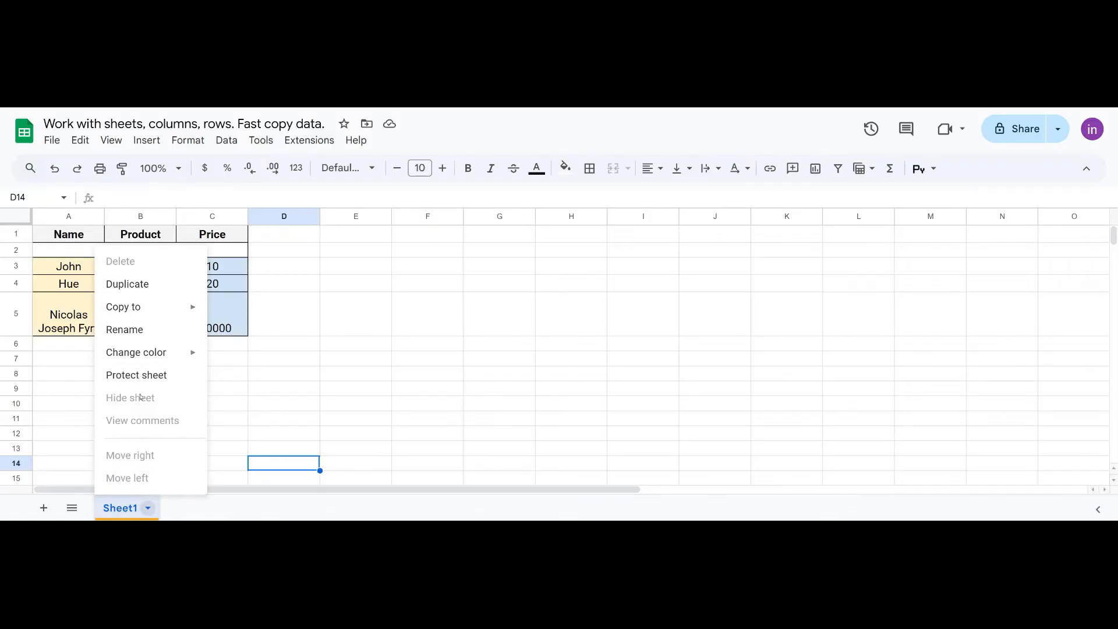
pyautogui.click(126, 285)
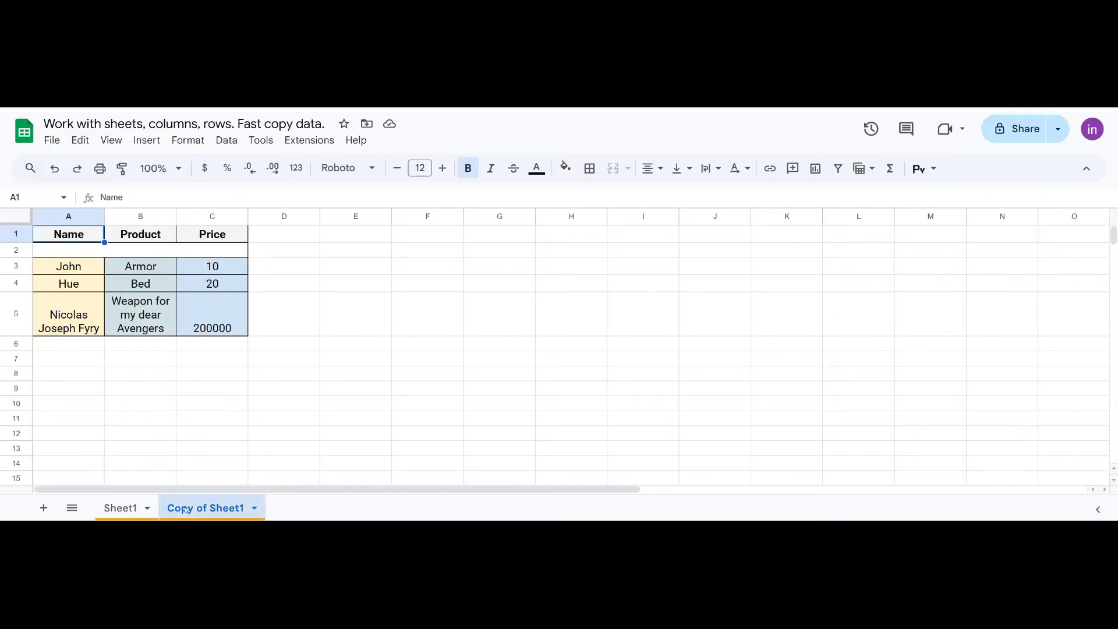
pyautogui.rightClick(185, 511)
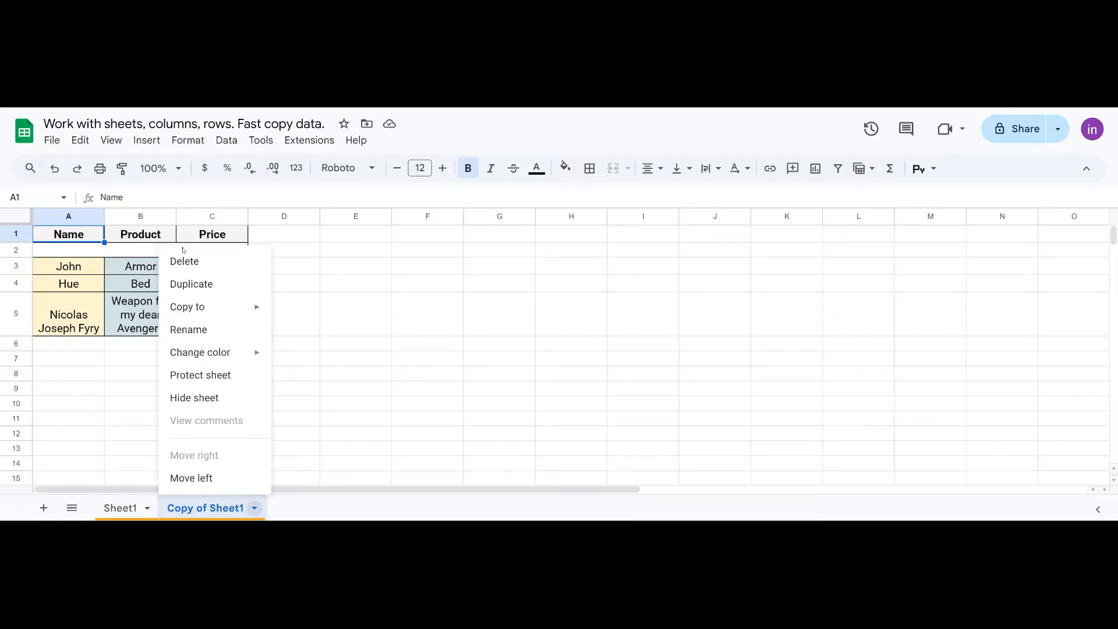
pyautogui.click(191, 478)
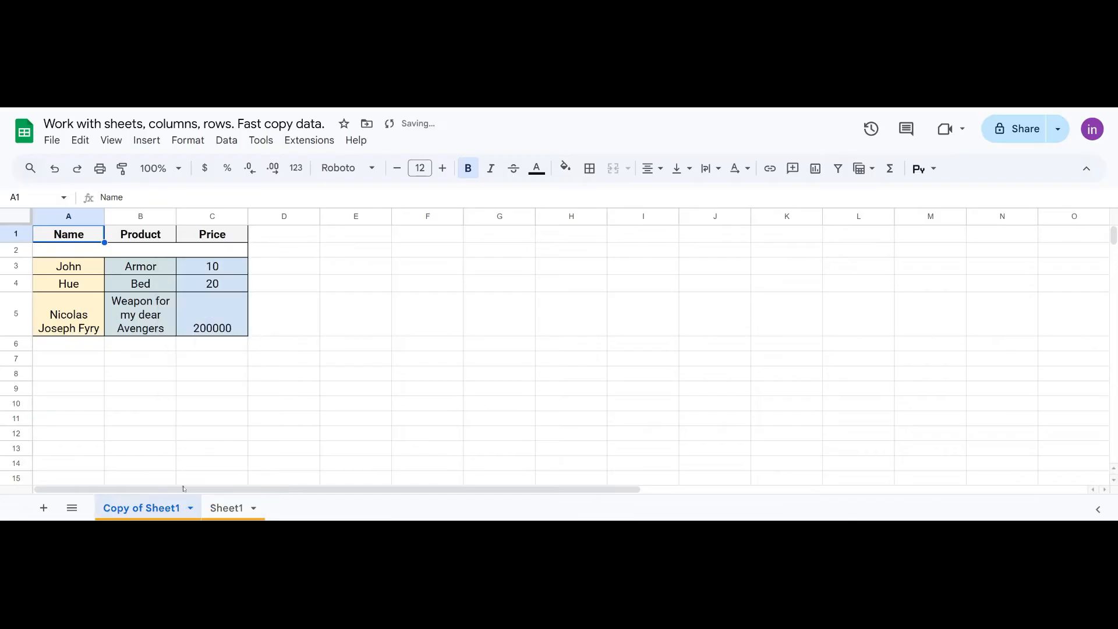
# Rename the copied sheet as mySecondSheet
pyautogui.rightClick(134, 512)
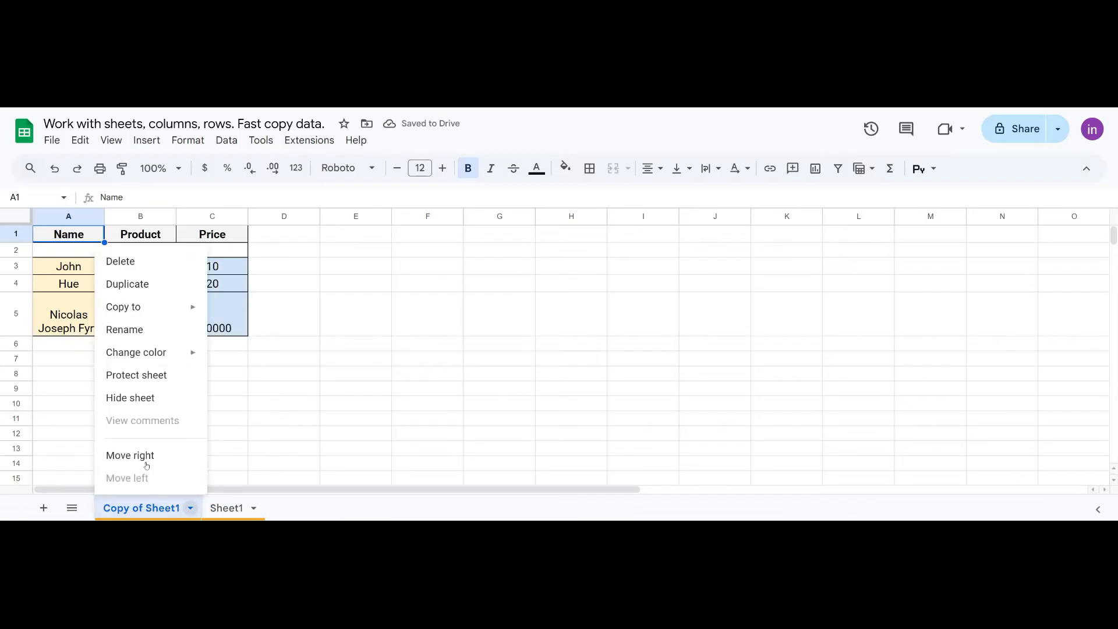
pyautogui.click(125, 329)
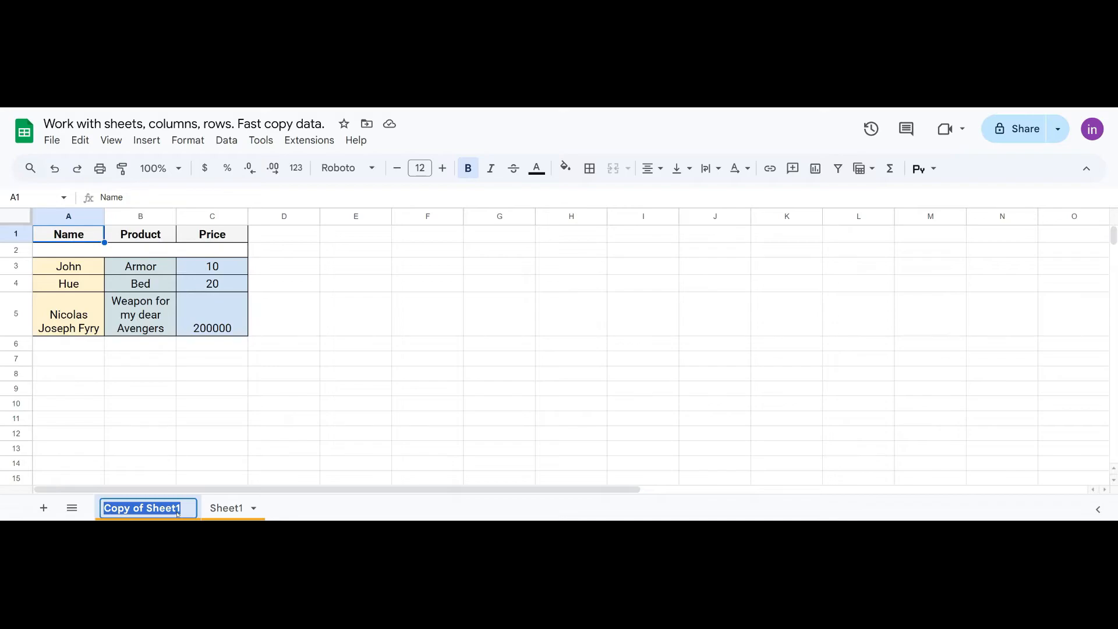
pyautogui.write('my')
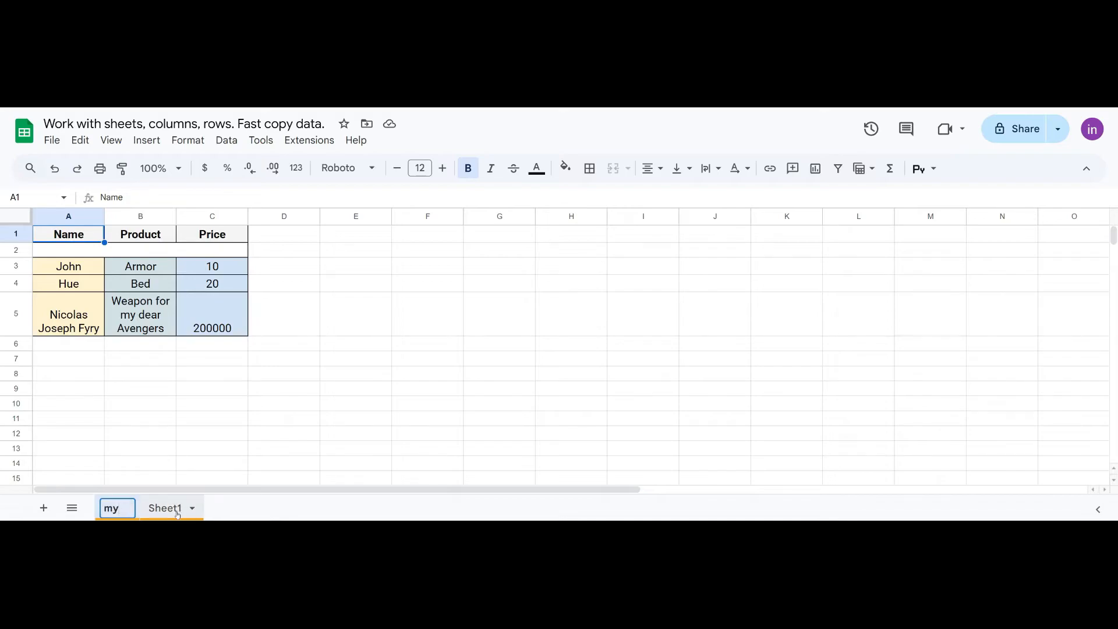
pyautogui.write('SecondSheet')
pyautogui.press('Return')
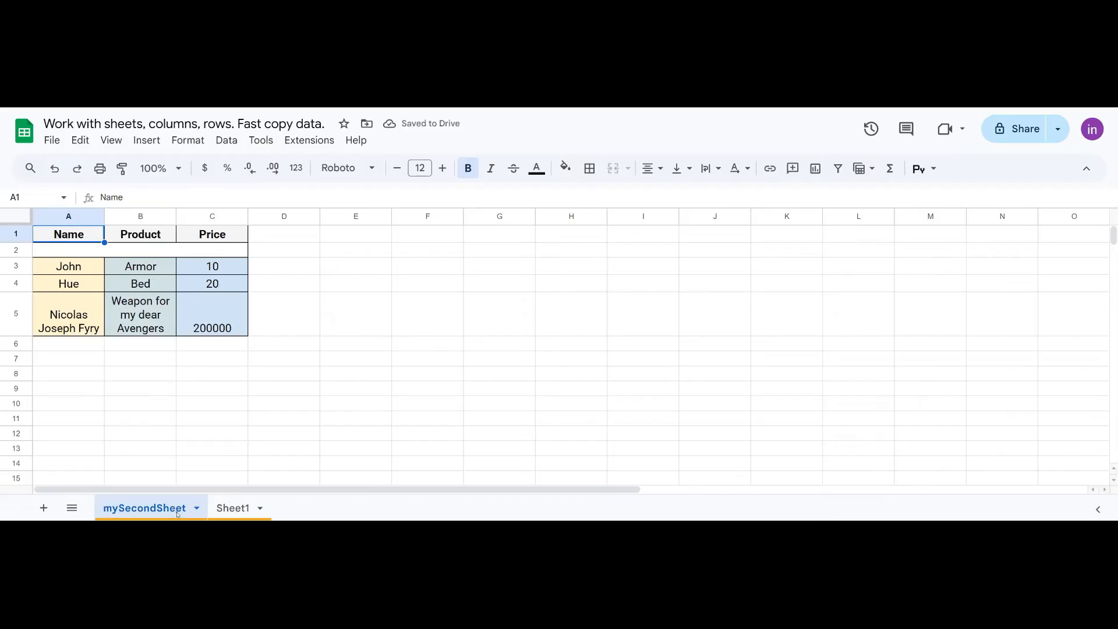
# Switch back and forth between Sheet1 and mySecondSheet to compare their contents
pyautogui.click(234, 508)
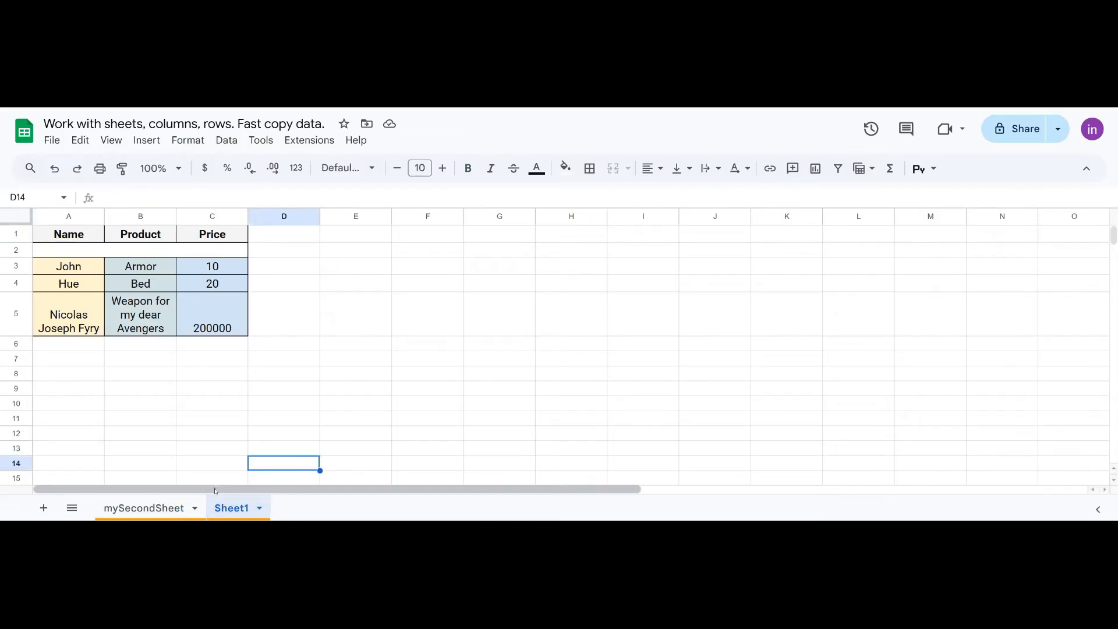
pyautogui.click(144, 508)
pyautogui.click(232, 508)
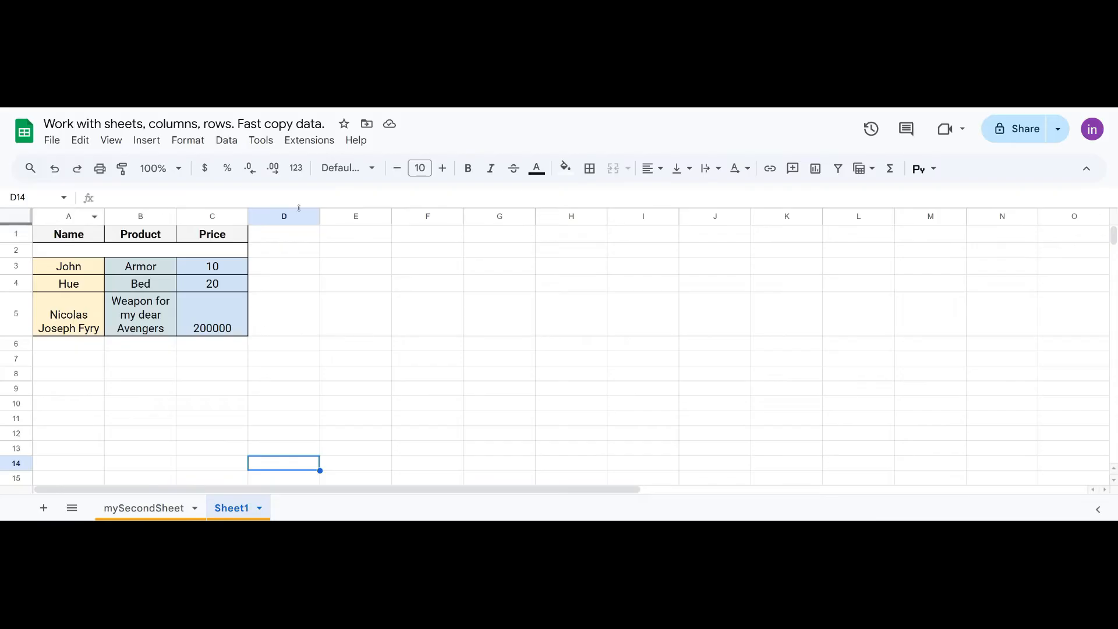
pyautogui.hotkey('ctrl', 'shift', 'pageup')
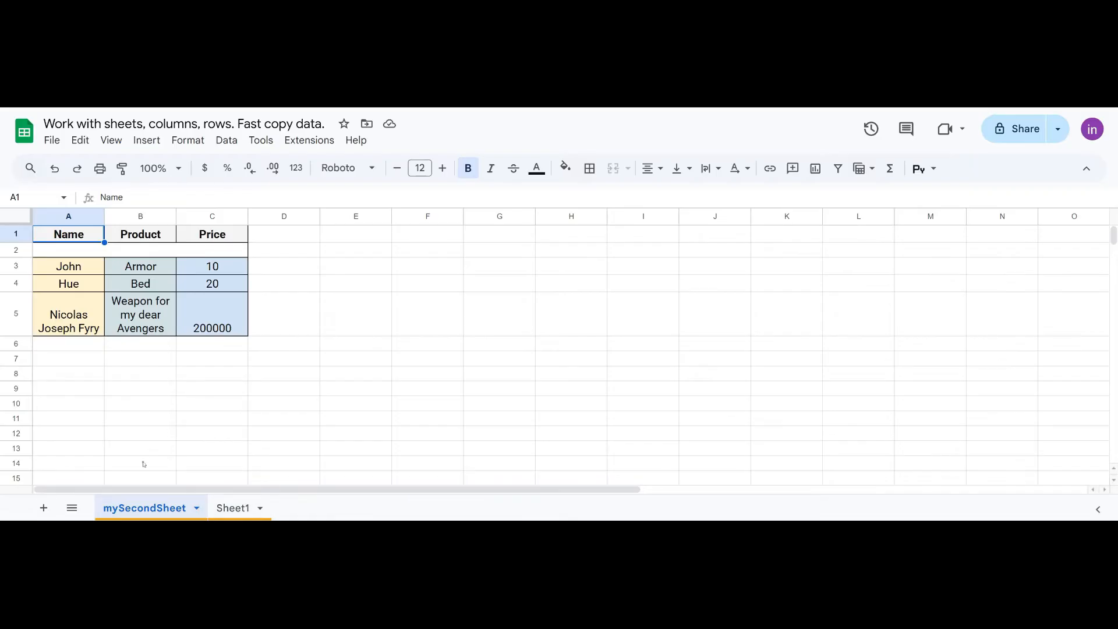
# Select mySecondSheet and Sheet1 as a group and duplicate both at once
pyautogui.rightClick(237, 509)
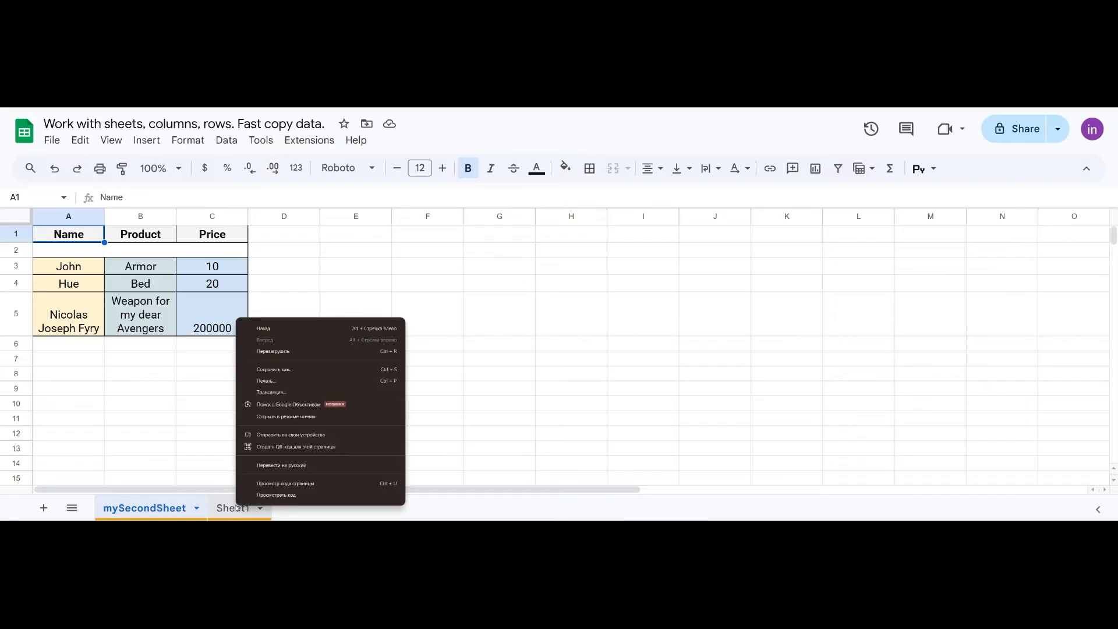
pyautogui.rightClick(236, 510)
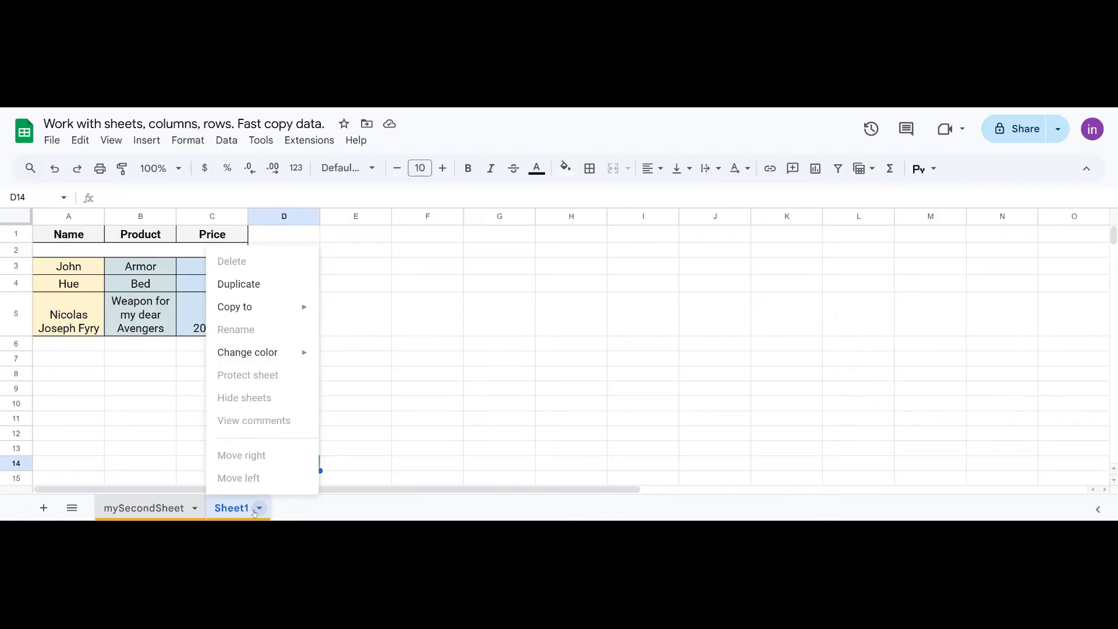
pyautogui.click(242, 284)
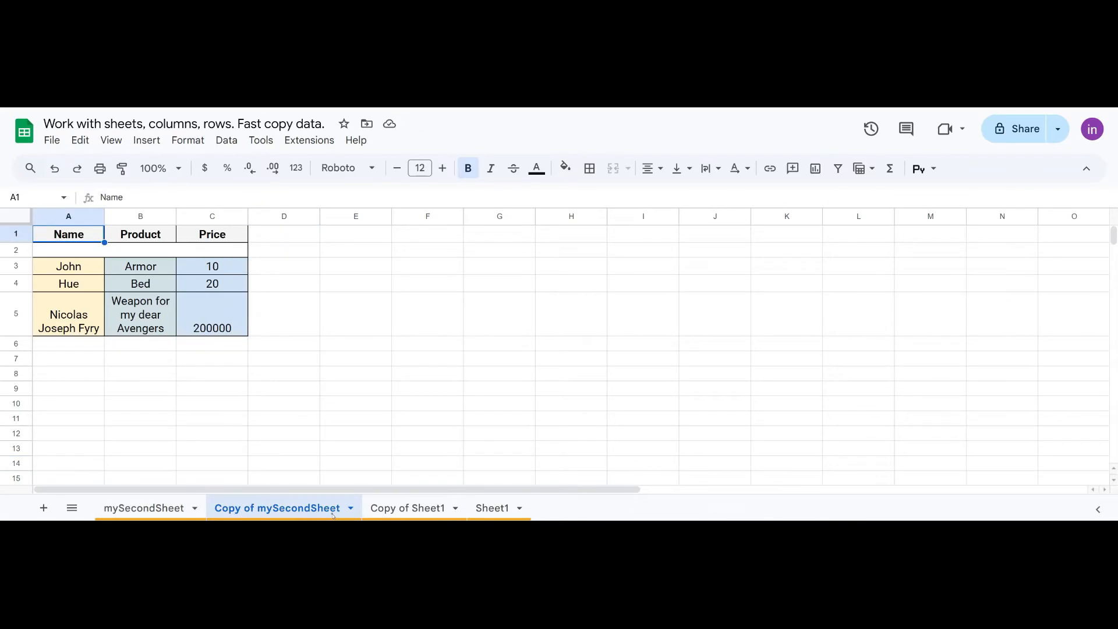
# Select all four sheets as a group and duplicate them together
pyautogui.click(166, 509)
pyautogui.click(286, 510)
pyautogui.click(409, 510)
pyautogui.click(488, 511)
pyautogui.click(143, 507)
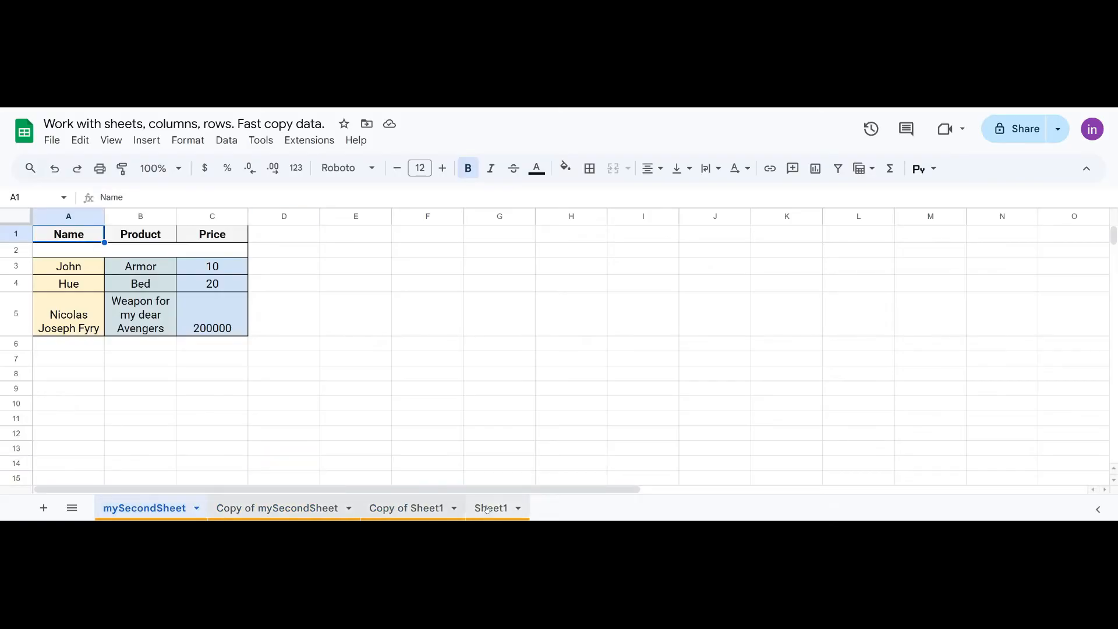
pyautogui.rightClick(288, 509)
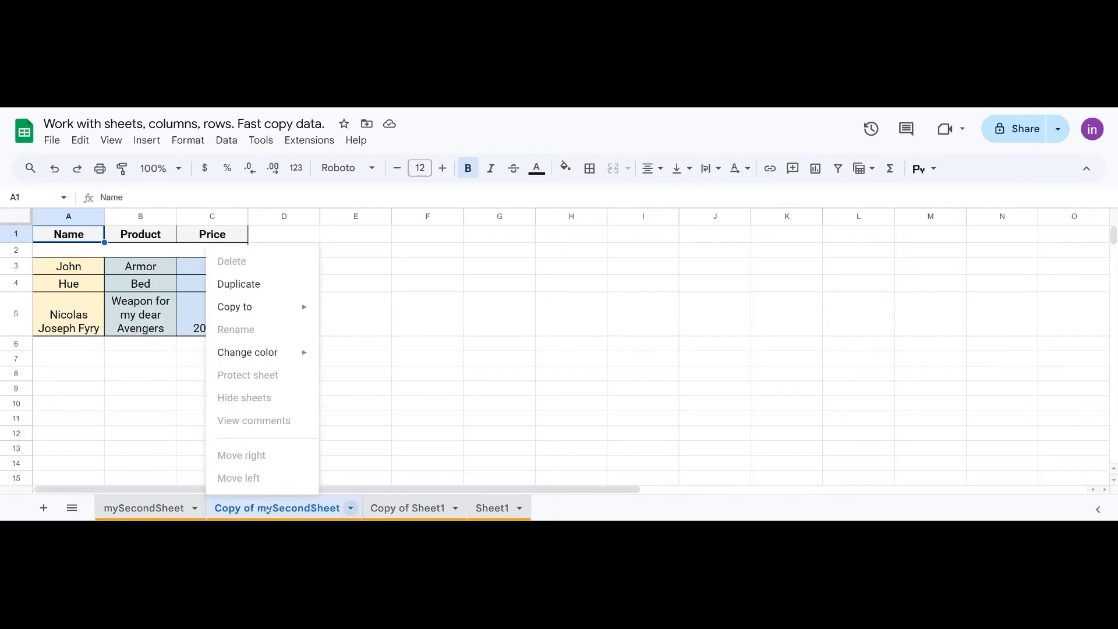
pyautogui.click(233, 284)
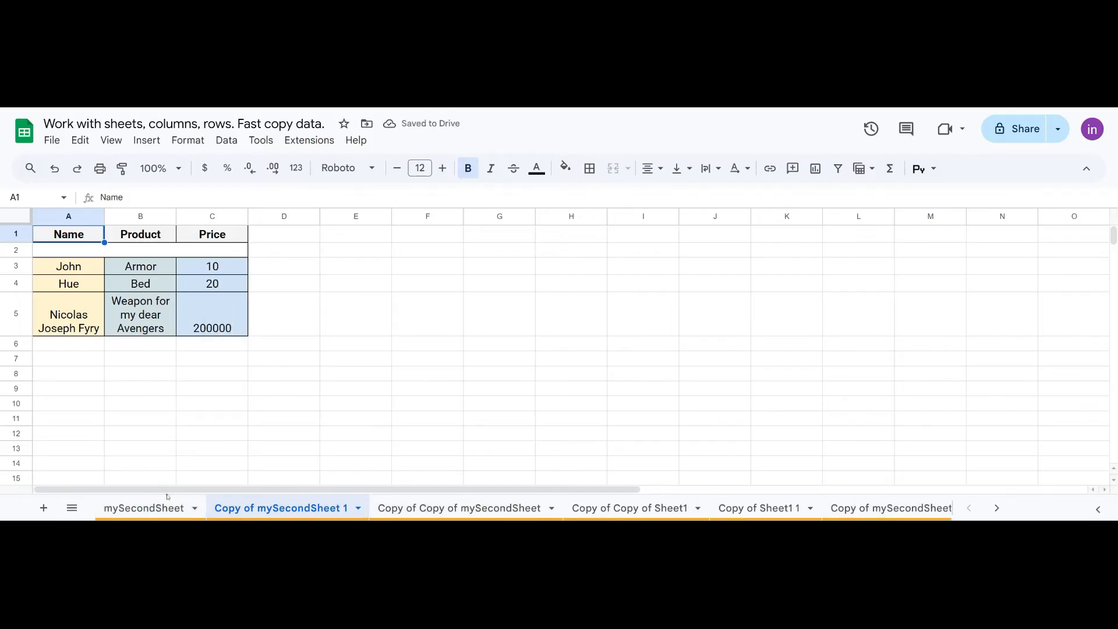
# Group mySecondSheet with the three sheets after it, move them together to just before Sheet1, and release the group
pyautogui.click(149, 509)
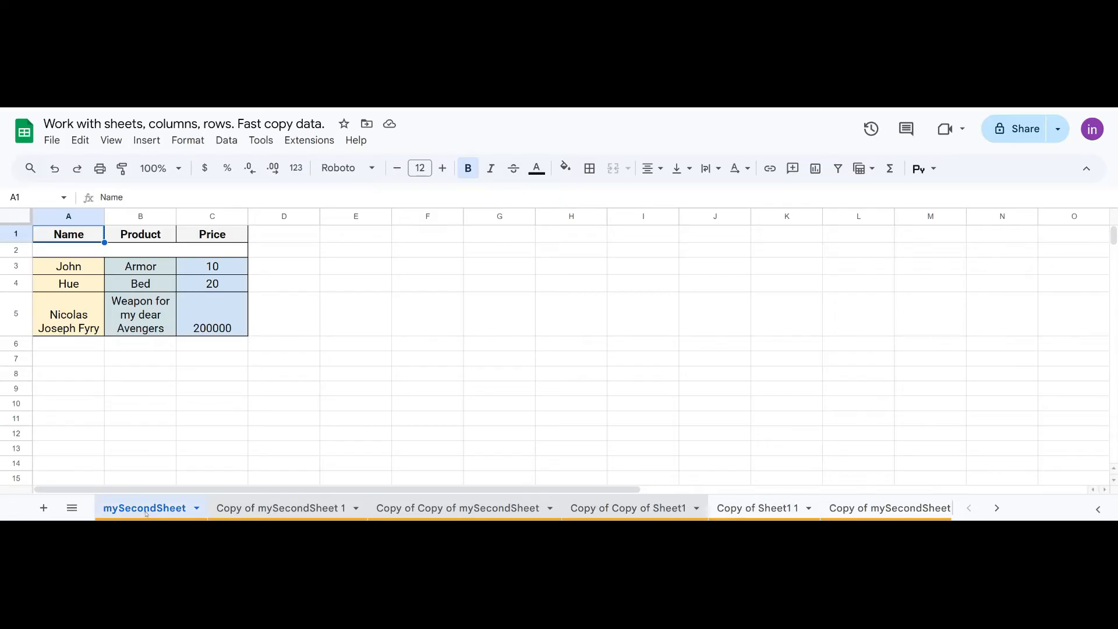
pyautogui.moveTo(112, 510); pyautogui.dragTo(988, 505)
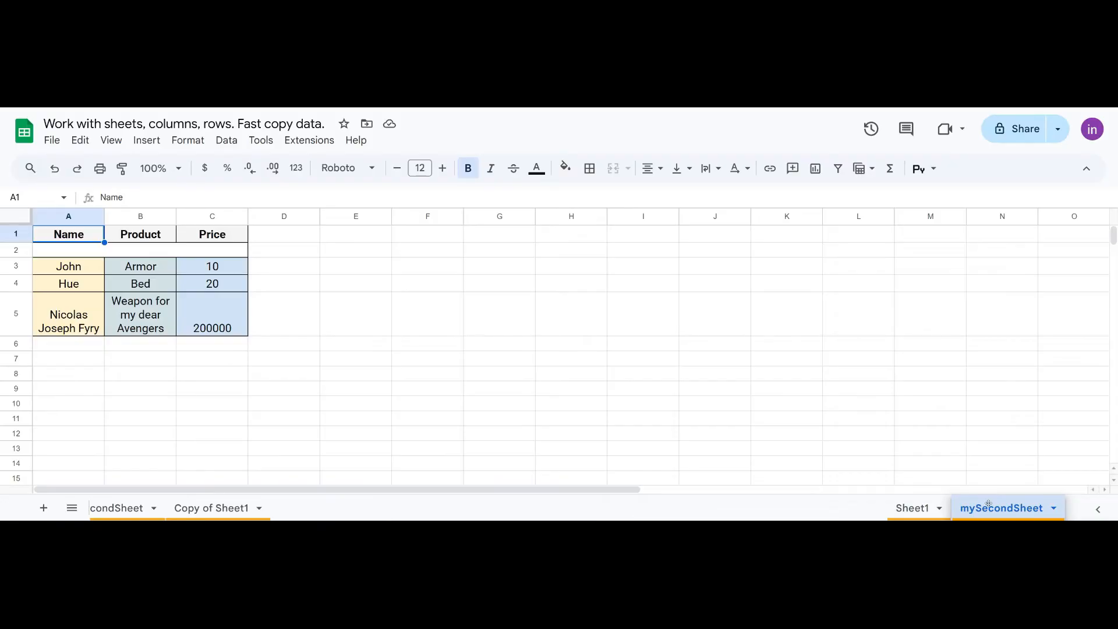
pyautogui.moveTo(988, 504); pyautogui.dragTo(991, 504)
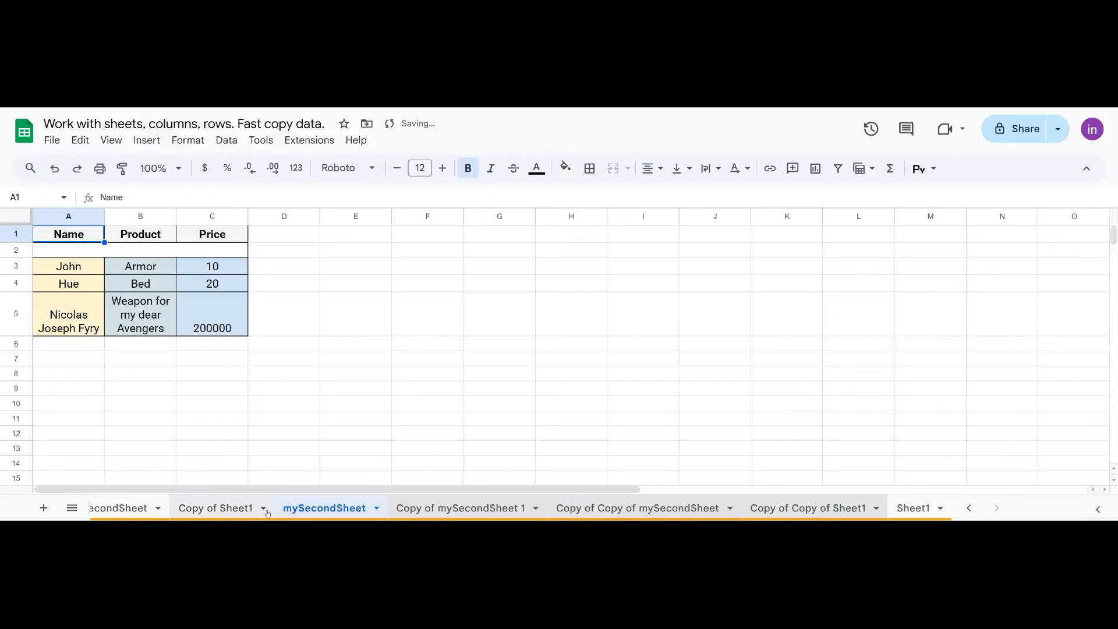
pyautogui.click(383, 389)
pyautogui.click(389, 305)
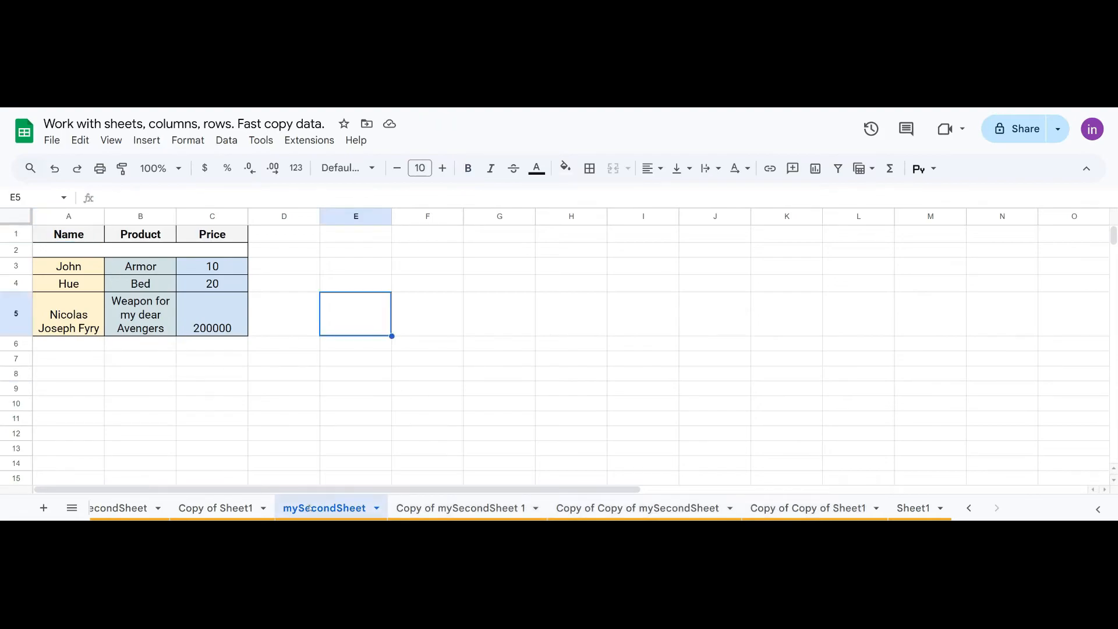
# Rename the first sheet, Copy of Sheet1 1, as 1
pyautogui.scroll(3, 826, 511)
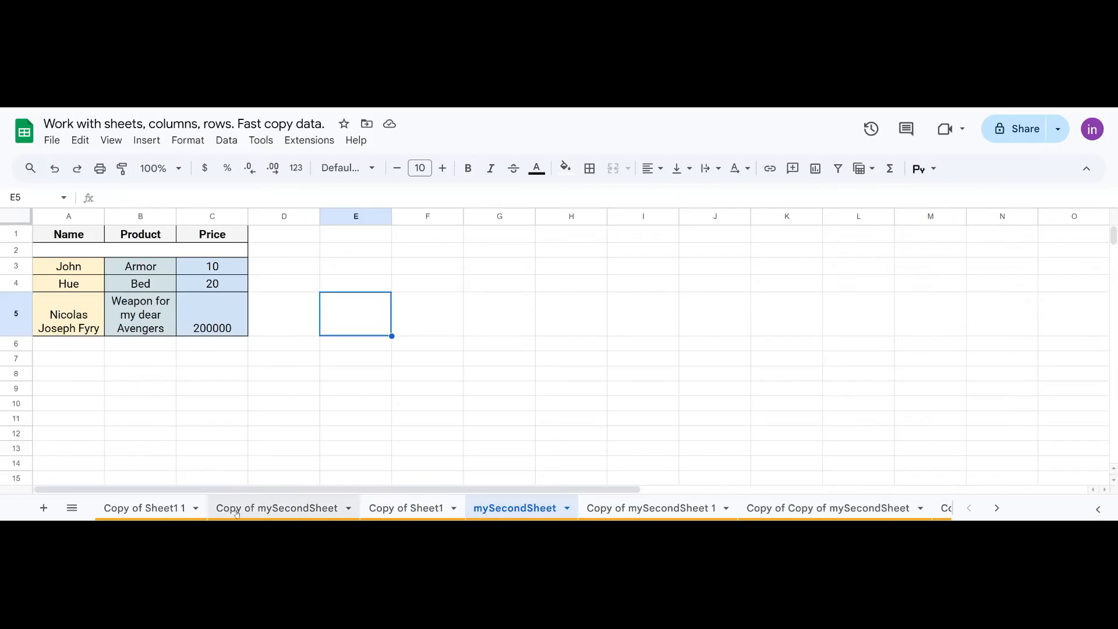
pyautogui.click(129, 512)
pyautogui.rightClick(135, 512)
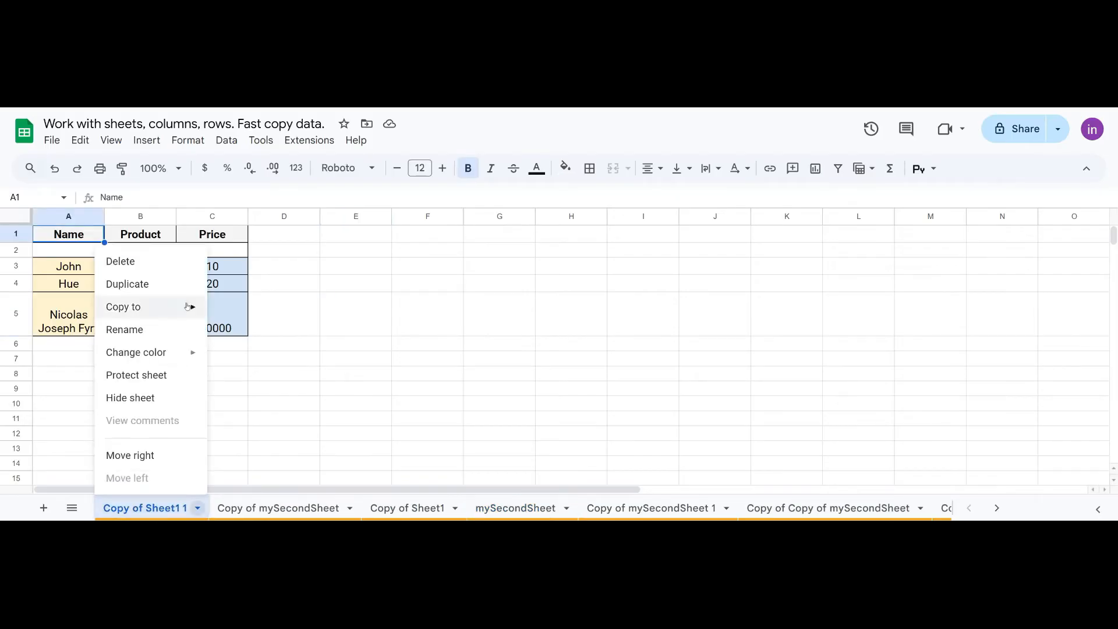
pyautogui.click(125, 329)
pyautogui.write('1')
pyautogui.click(170, 402)
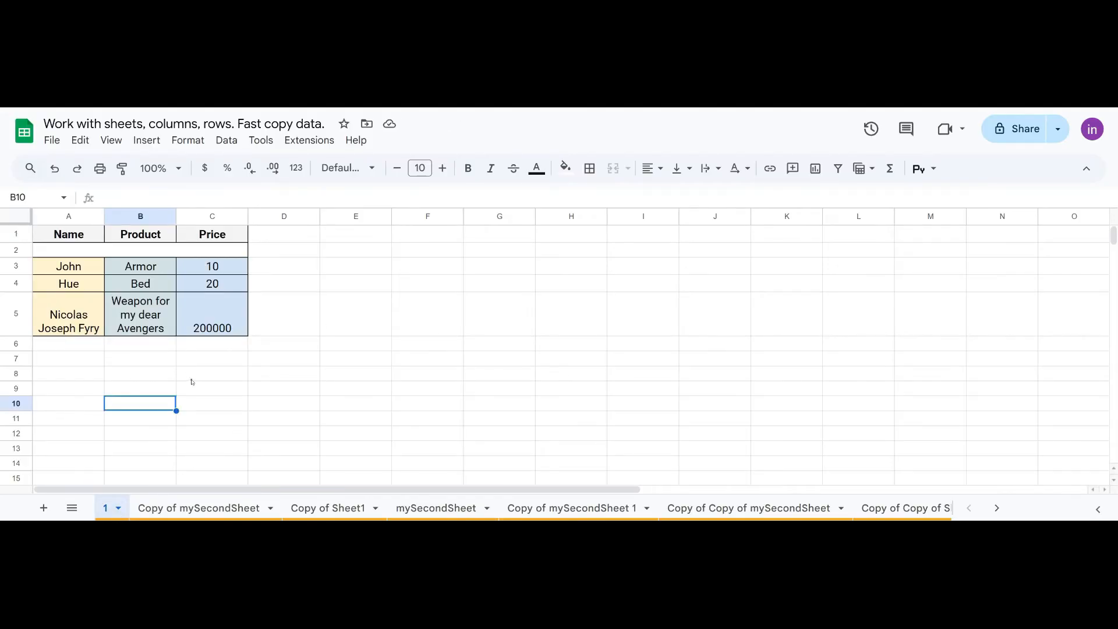
# Look through the list of all sheets in the spreadsheet and close it
pyautogui.scroll(-2, 280, 509)
pyautogui.scroll(2, 280, 509)
pyautogui.click(99, 374)
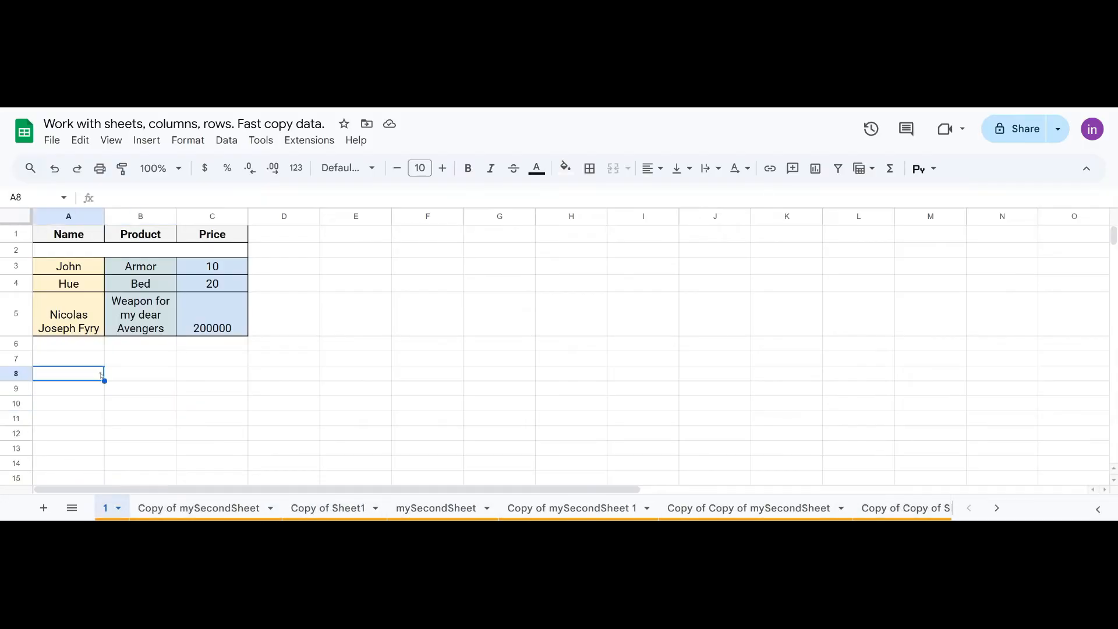
pyautogui.click(73, 509)
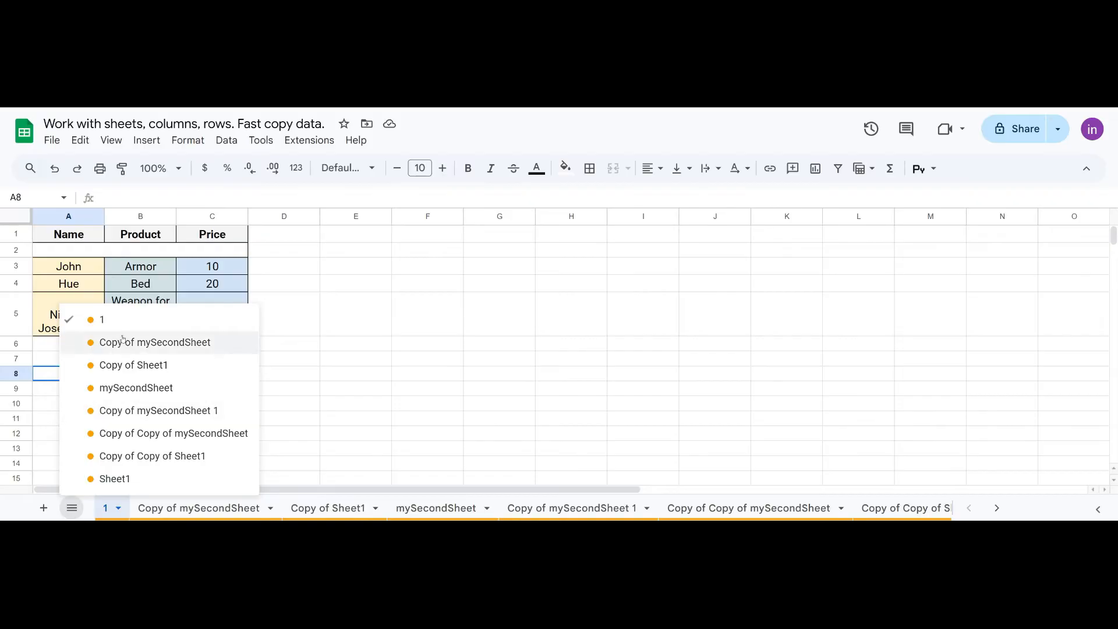
pyautogui.click(168, 434)
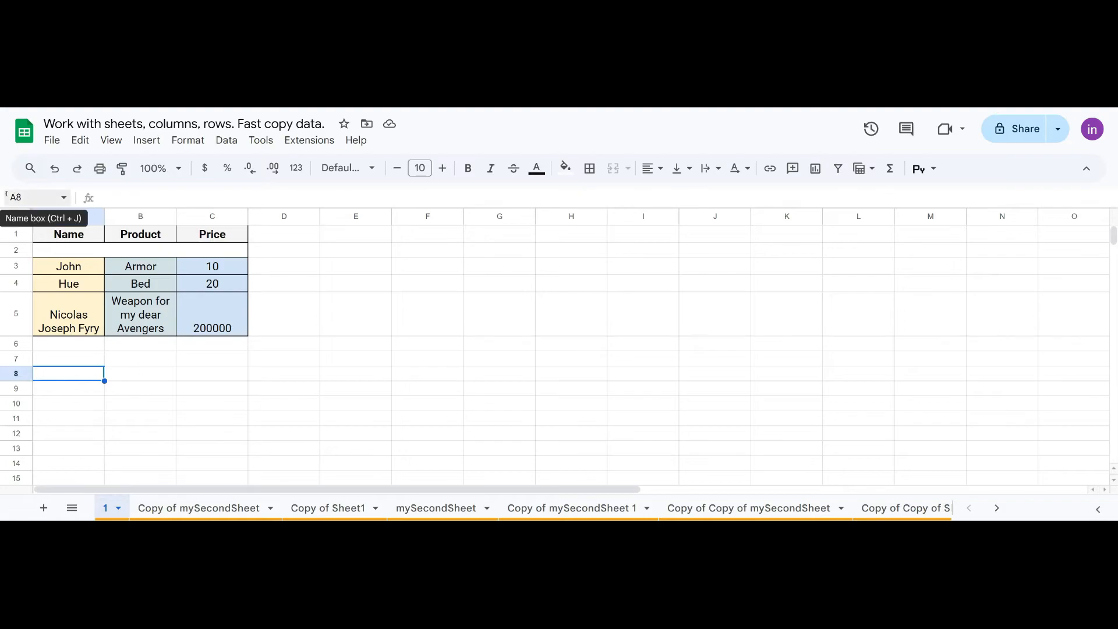
pyautogui.click(34, 198)
pyautogui.click(65, 198)
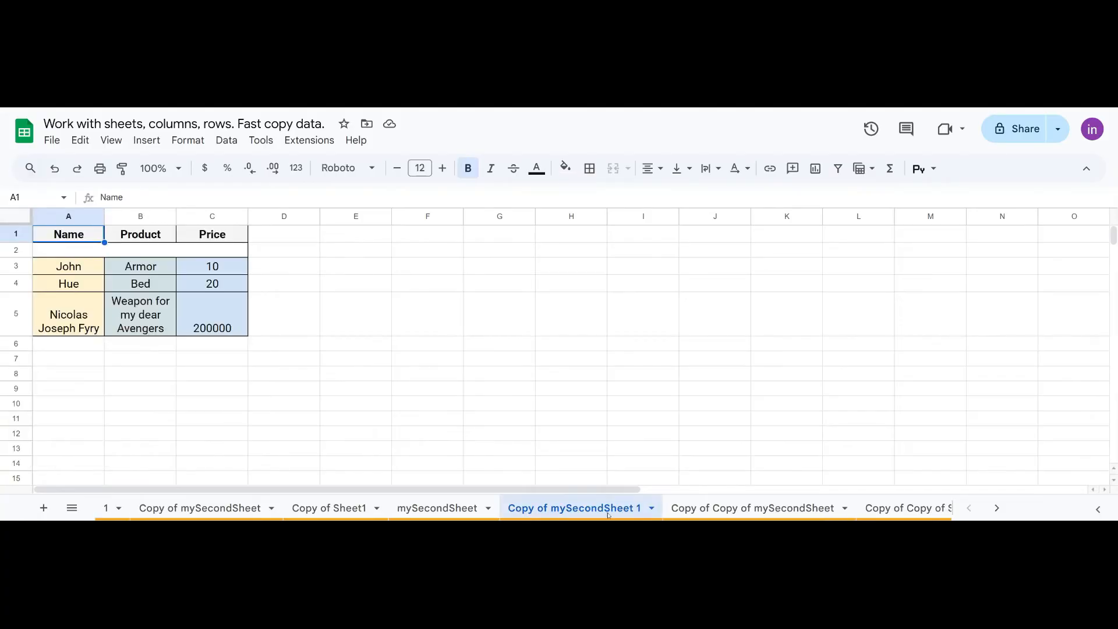
pyautogui.click(64, 198)
pyautogui.click(45, 225)
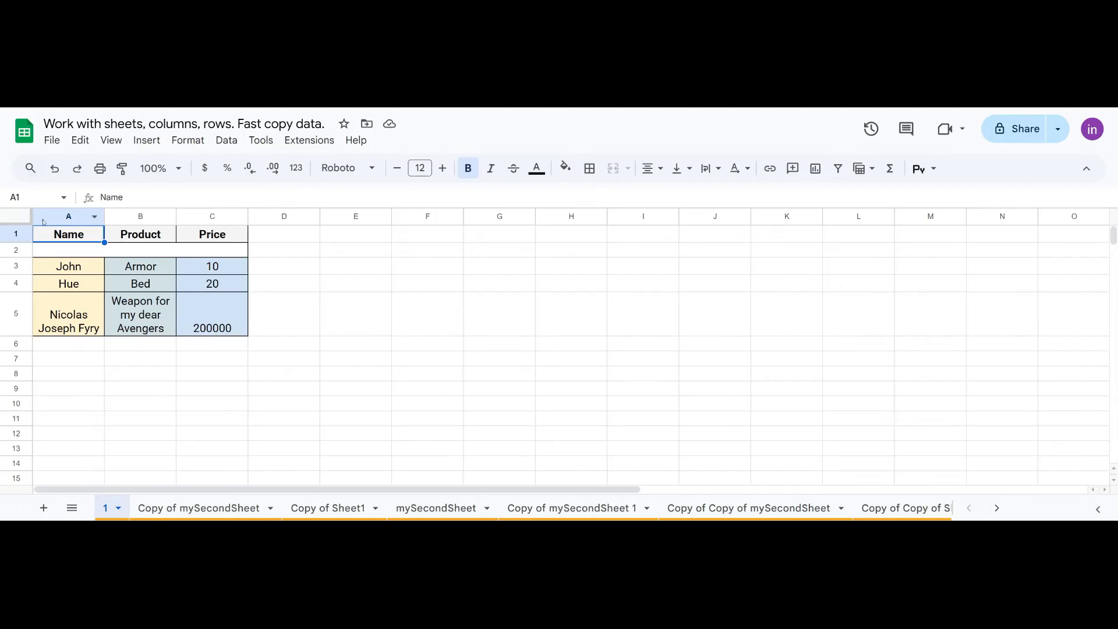
# Insert a column before the Name column and enter the header Num in A1
pyautogui.rightClick(73, 218)
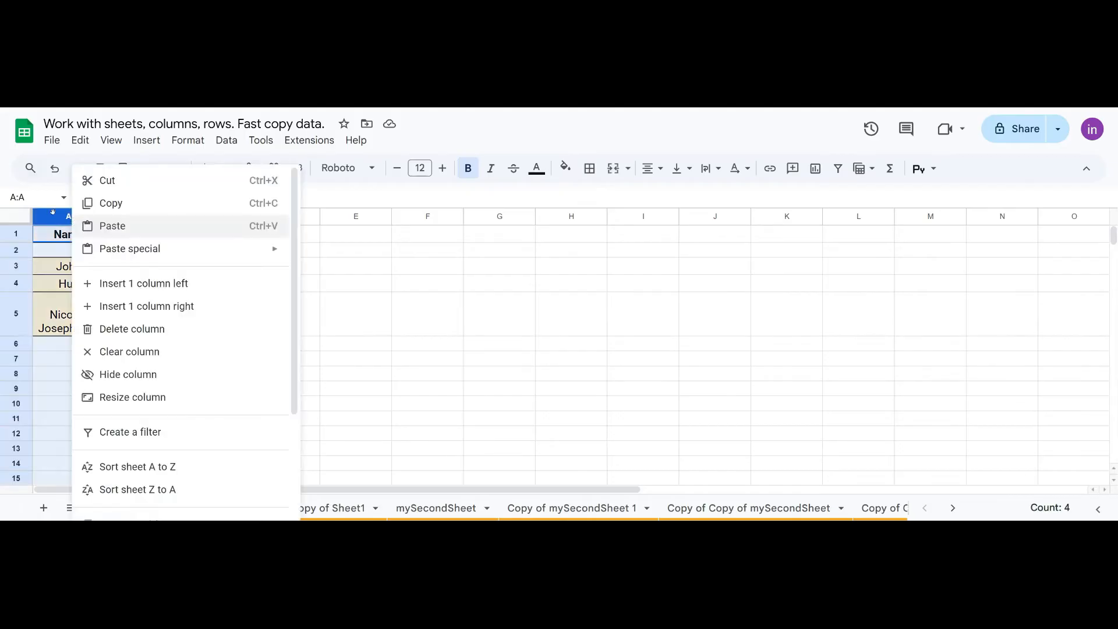
pyautogui.click(181, 285)
pyautogui.click(64, 266)
pyautogui.click(62, 239)
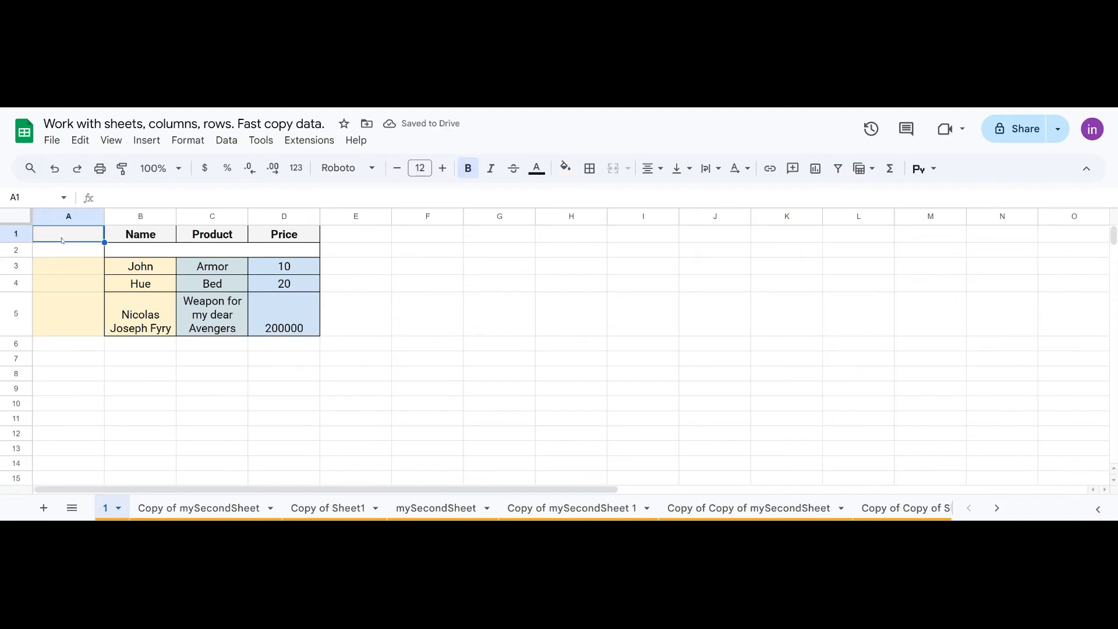
pyautogui.write('Num')
pyautogui.click(80, 270)
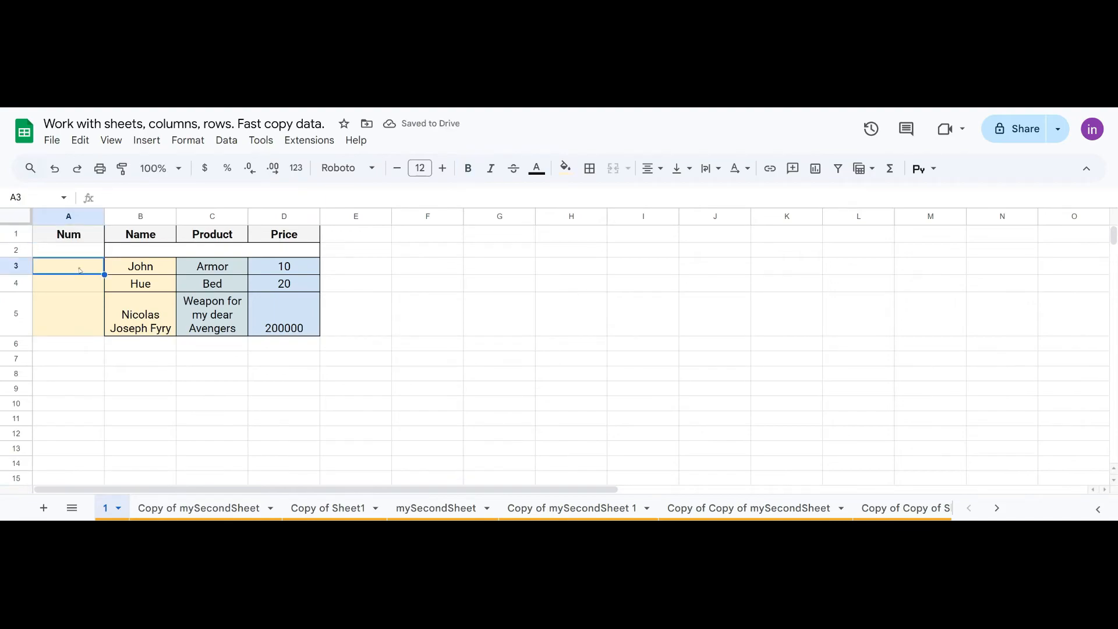
pyautogui.click(134, 266)
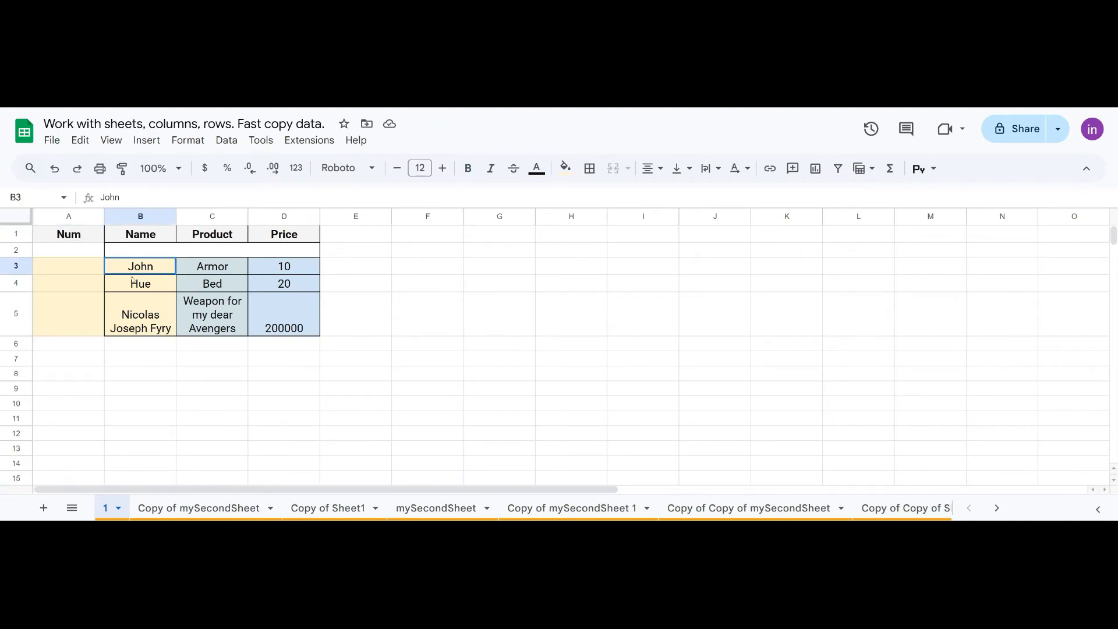
pyautogui.hotkey('shift', 'Down')
pyautogui.hotkey('shift', 'Down')
pyautogui.hotkey('shift', 'Right')
pyautogui.hotkey('shift', 'Right')
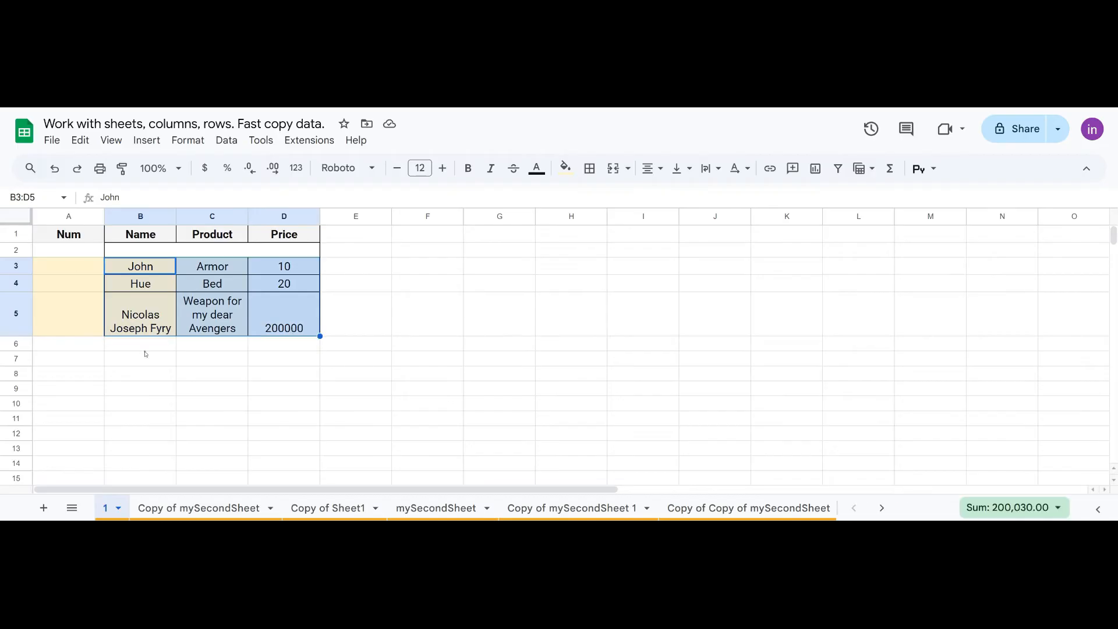
pyautogui.click(148, 389)
# Number the three data rows 1, 2 and 3 in A3:A5
pyautogui.click(65, 266)
pyautogui.write('1')
pyautogui.press('Return')
pyautogui.write('2')
pyautogui.press('Return')
pyautogui.write('3')
pyautogui.press('Return')
pyautogui.scroll(-18, 91, 304)
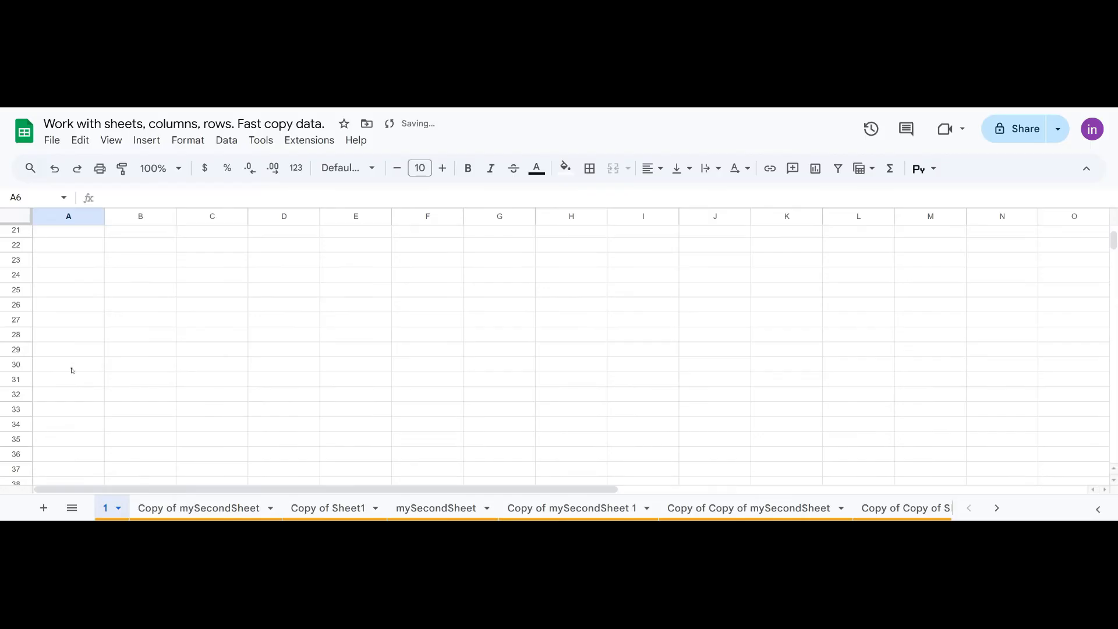
pyautogui.scroll(-20, 70, 341)
pyautogui.scroll(20, 69, 326)
pyautogui.scroll(15, 71, 300)
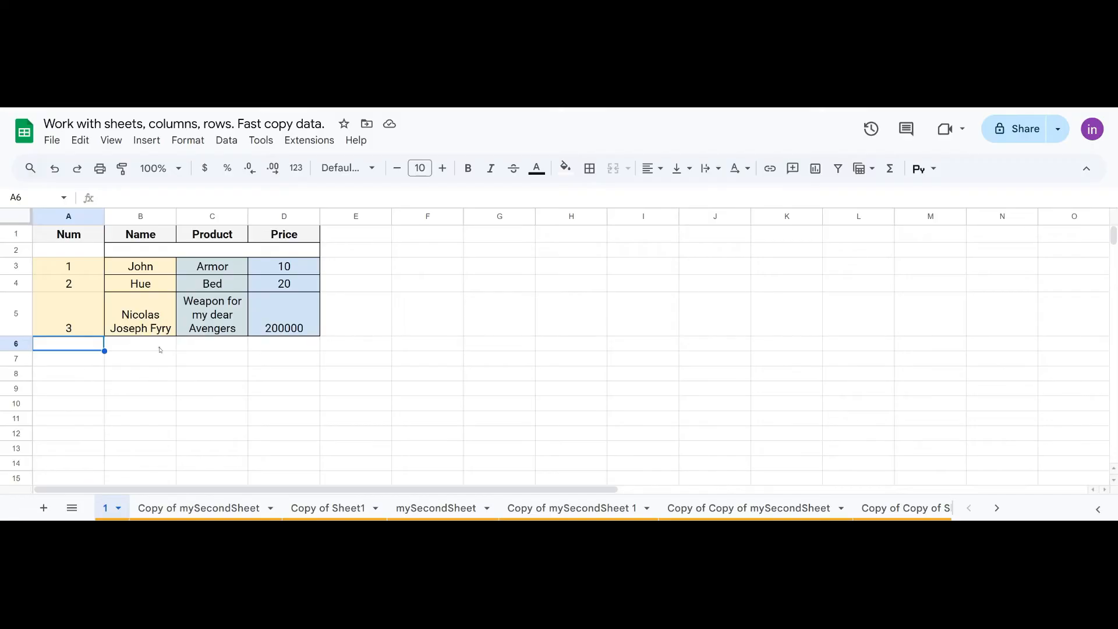
# Copy the data block B3:D5 and paste it directly below, starting at B6
pyautogui.moveTo(137, 267); pyautogui.dragTo(299, 329)
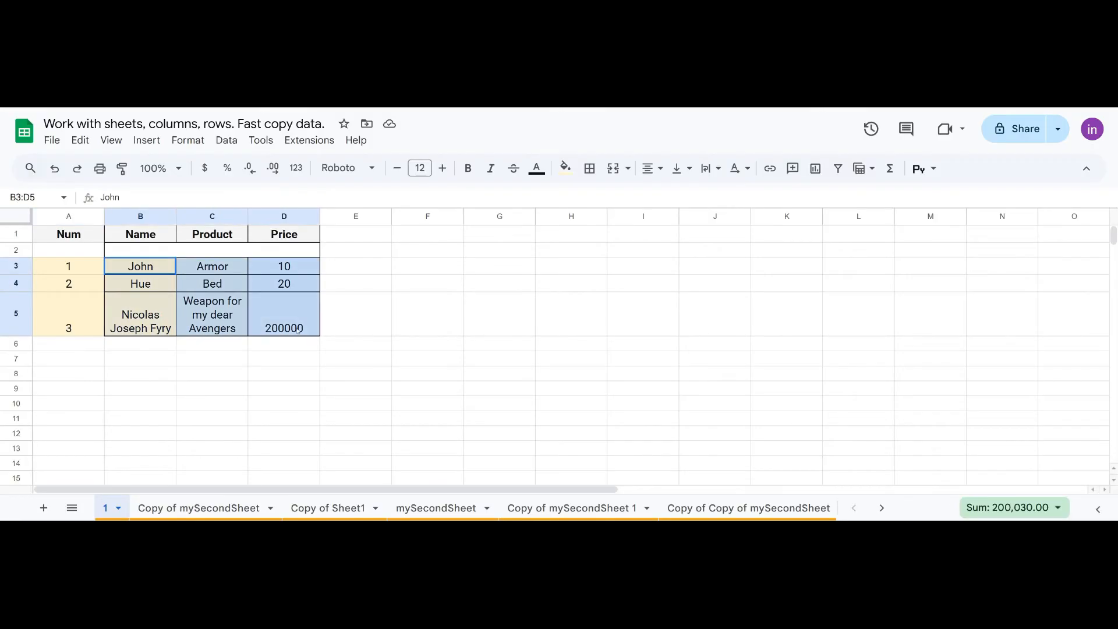
pyautogui.hotkey('ctrl', 'c')
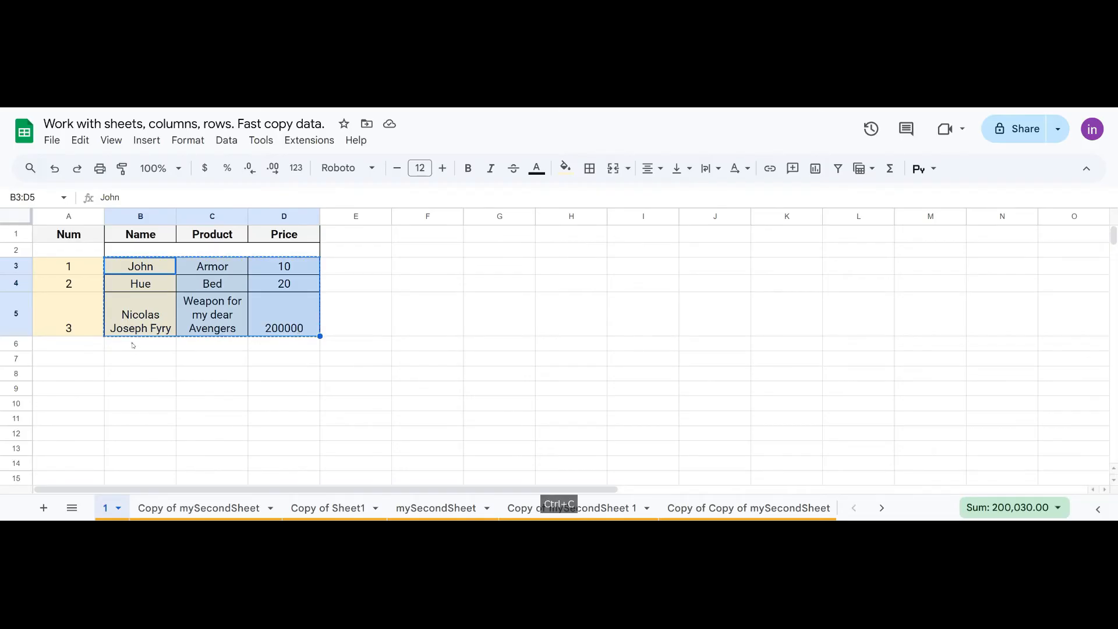
pyautogui.click(135, 346)
pyautogui.hotkey('ctrl', 'v')
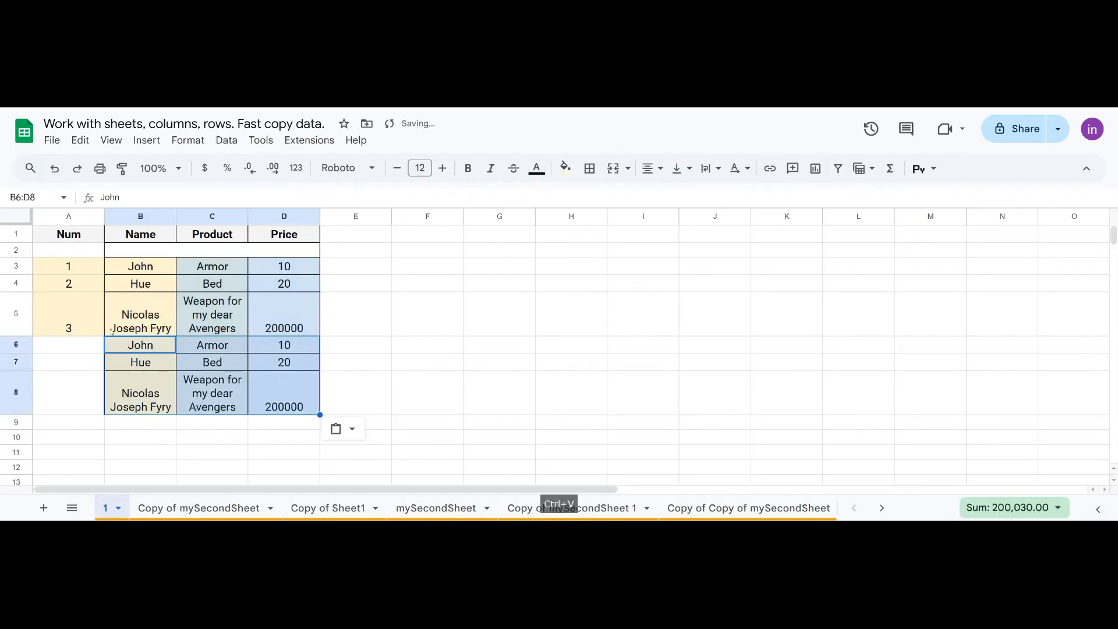
pyautogui.scroll(-3, 158, 353)
pyautogui.scroll(3, 157, 353)
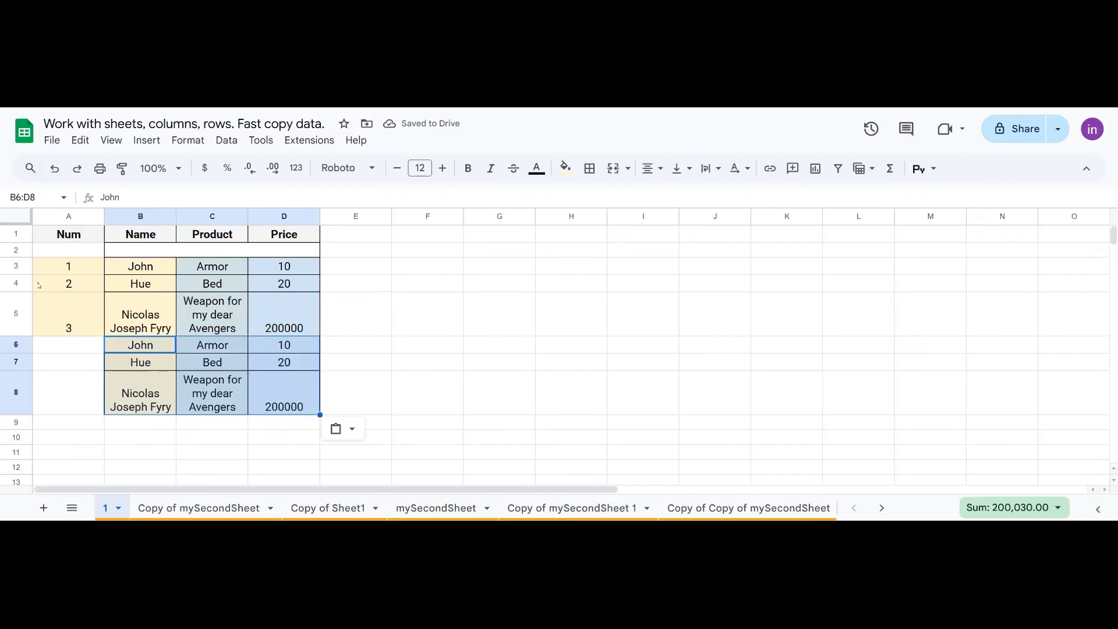
# Paste the copied data block four more times down the table, starting at B9, B12, B15 and B18
pyautogui.click(144, 427)
pyautogui.hotkey('ctrl', 'v')
pyautogui.scroll(-3, 206, 423)
pyautogui.click(160, 300)
pyautogui.hotkey('ctrl', 'v')
pyautogui.scroll(-3, 200, 304)
pyautogui.click(154, 243)
pyautogui.hotkey('ctrl', 'v')
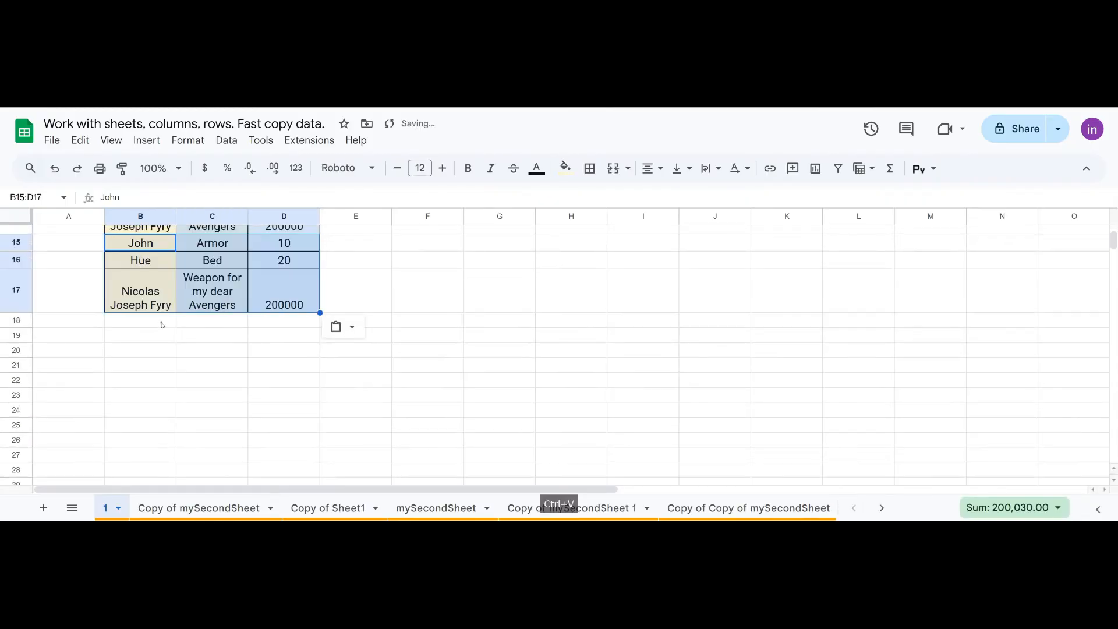
pyautogui.click(163, 322)
pyautogui.hotkey('ctrl', 'v')
pyautogui.scroll(6, 198, 355)
pyautogui.scroll(-2, 220, 378)
pyautogui.scroll(2, 168, 368)
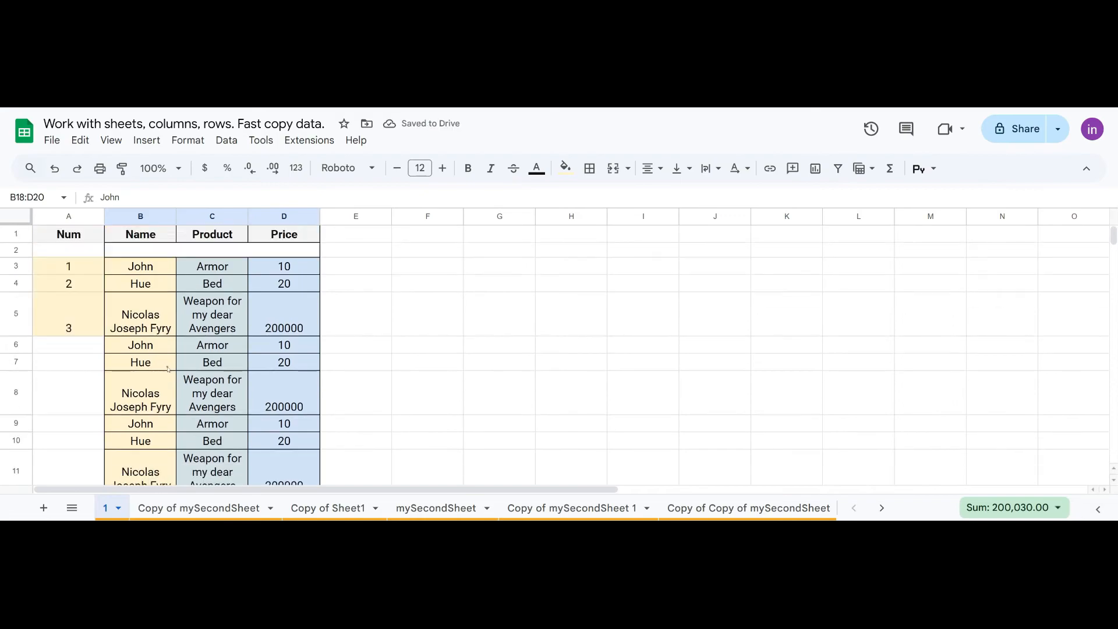
# Continue the numbering by hand, entering 4, 5, 6, 7 and 8 in A6:A10
pyautogui.click(68, 321)
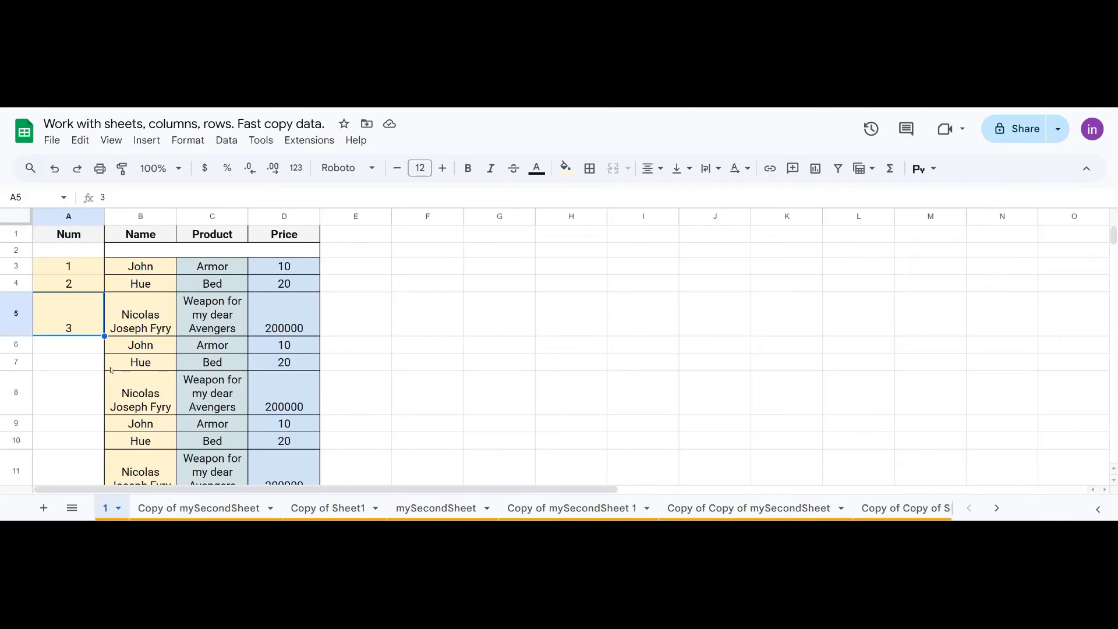
pyautogui.click(85, 352)
pyautogui.write('4')
pyautogui.press('Return')
pyautogui.write('5')
pyautogui.press('Return')
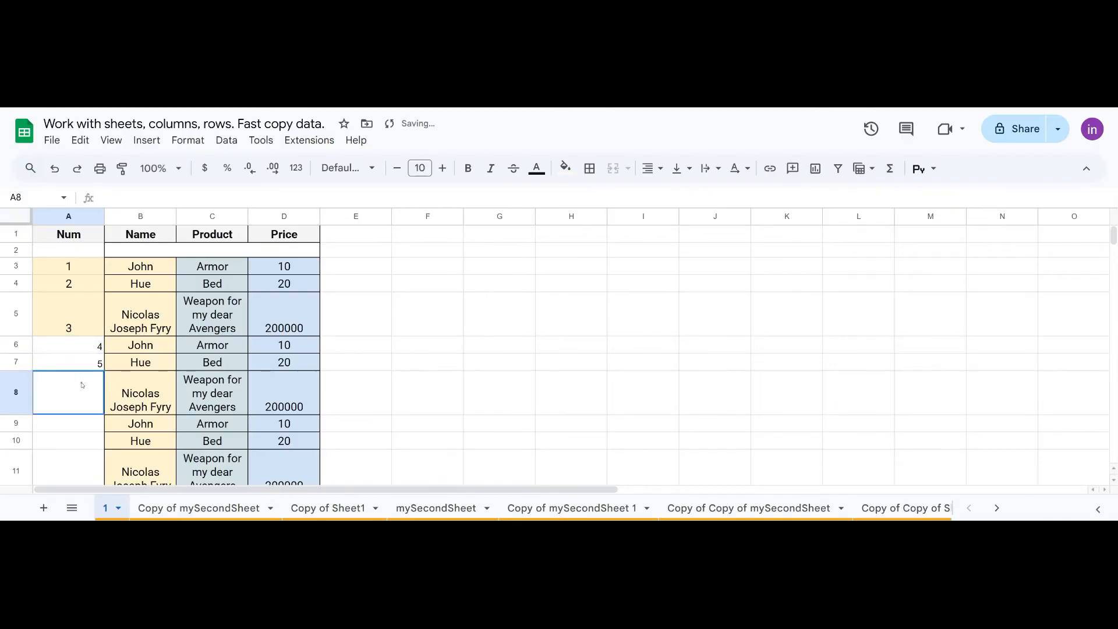
pyautogui.write('6')
pyautogui.press('Return')
pyautogui.write('7')
pyautogui.press('Return')
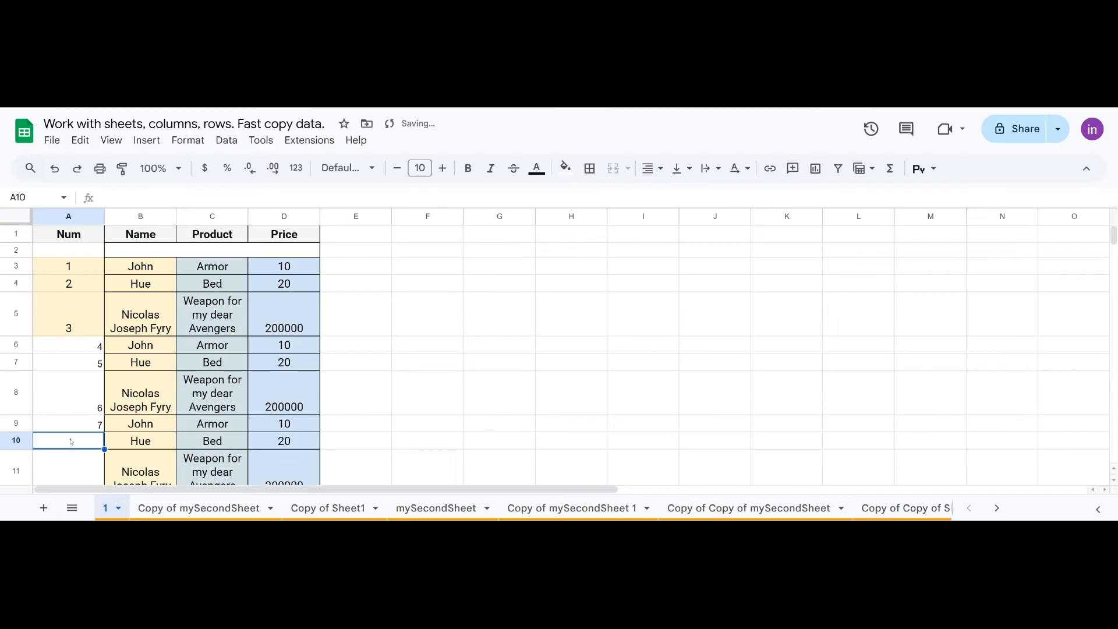
pyautogui.write('8')
pyautogui.press('Return')
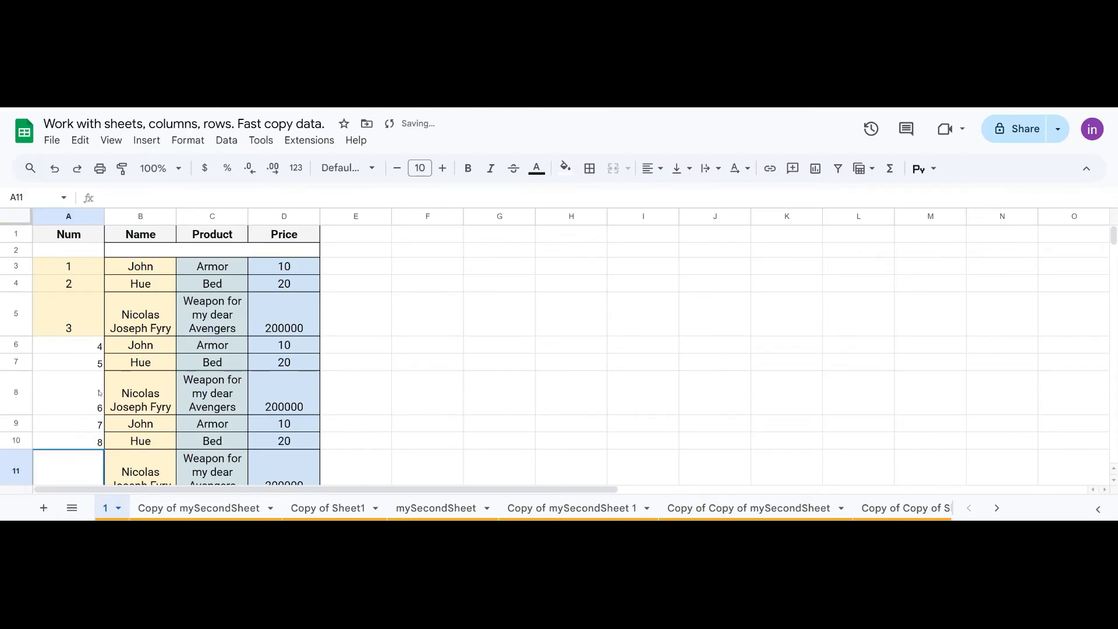
# Clear the numbers in A6:A10 and autofill the Num column from A5 down to the table's last row
pyautogui.moveTo(68, 441); pyautogui.dragTo(35, 349)
pyautogui.press('Delete')
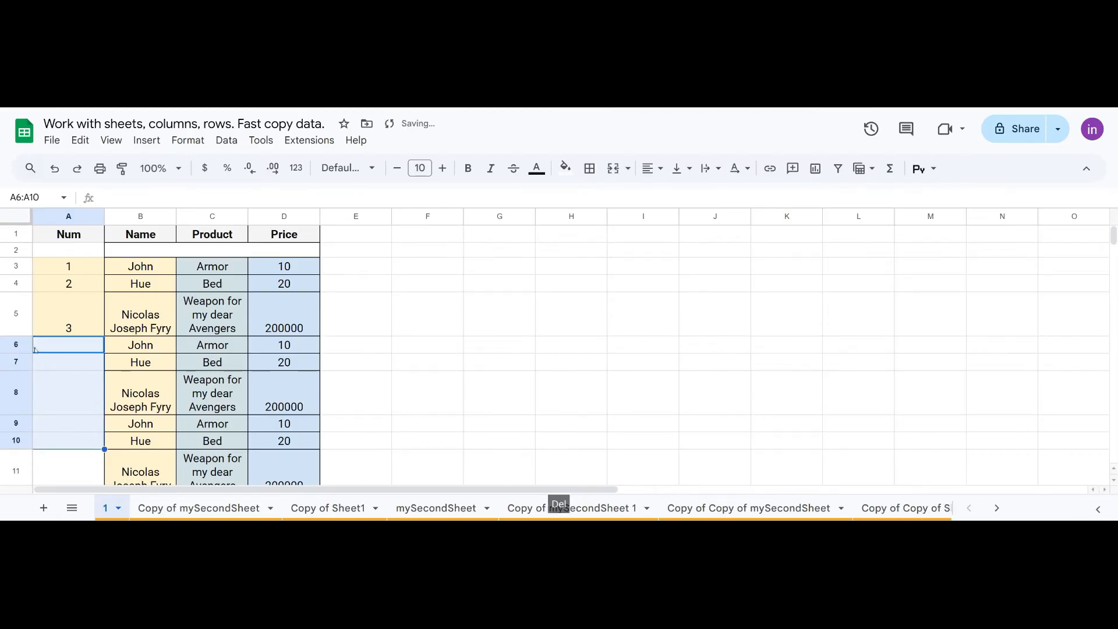
pyautogui.click(82, 319)
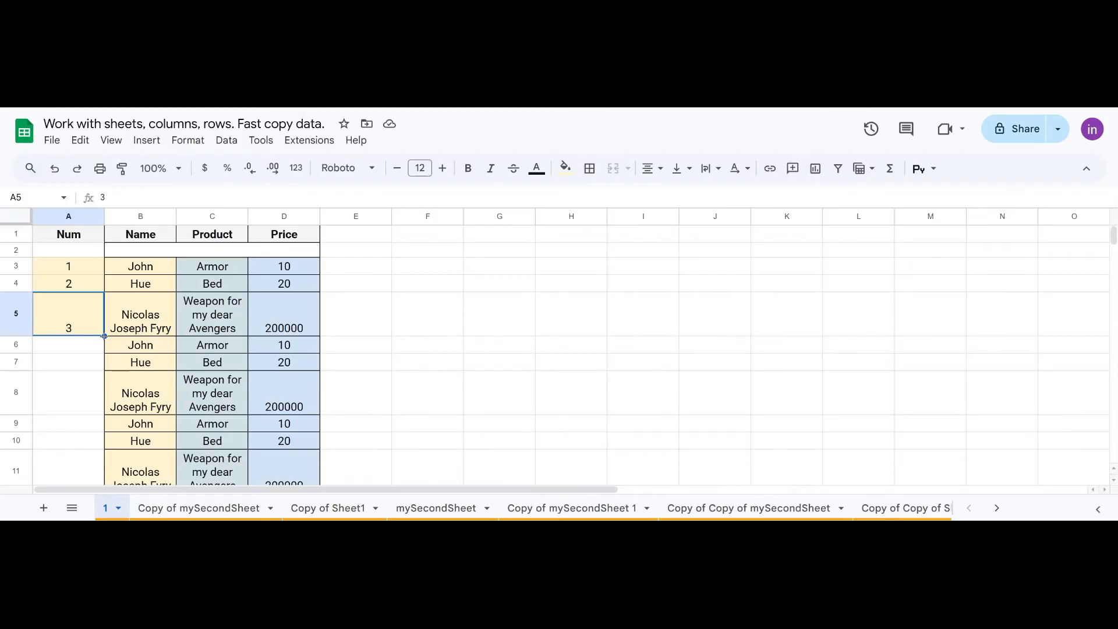
pyautogui.doubleClick(104, 336)
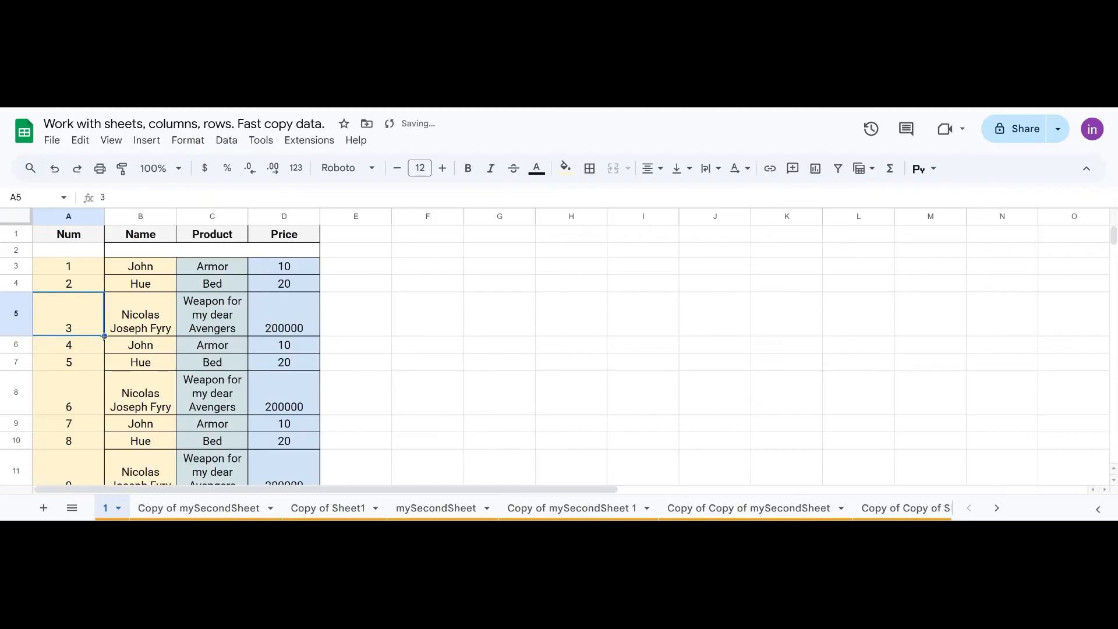
# Examine the filled numbering in the Num column down to the last row of the table
pyautogui.scroll(-3, 73, 274)
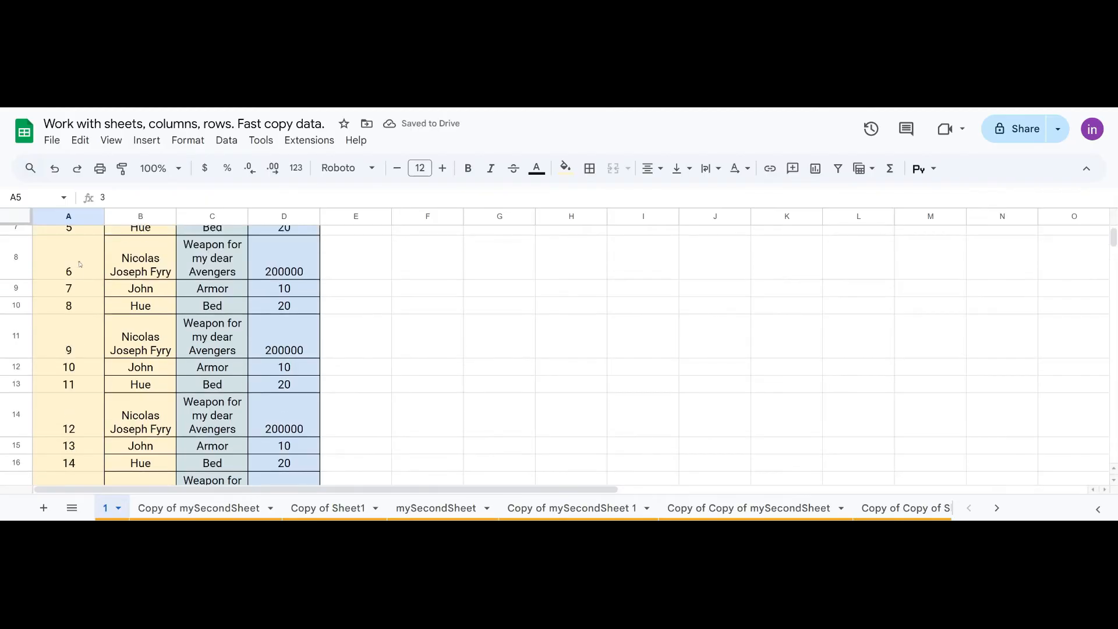
pyautogui.scroll(1, 87, 320)
pyautogui.click(70, 278)
pyautogui.click(74, 295)
pyautogui.click(80, 336)
pyautogui.click(85, 358)
pyautogui.click(85, 376)
pyautogui.scroll(-1, 85, 379)
pyautogui.press('Down')
pyautogui.press('Down')
pyautogui.press('Down')
pyautogui.press('Down')
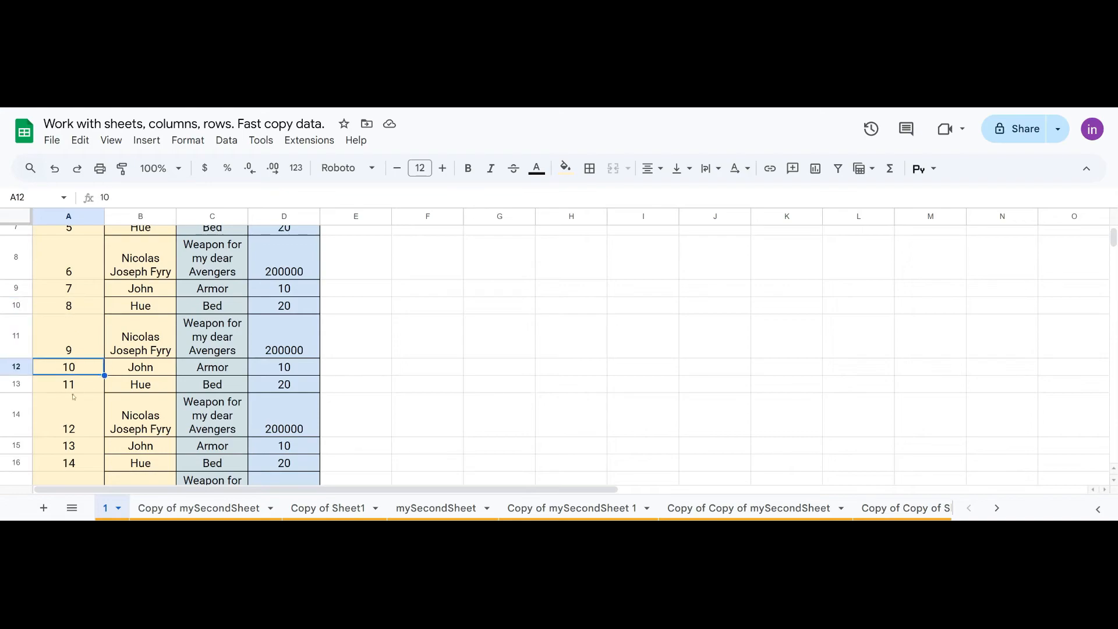
pyautogui.scroll(-1, 80, 449)
pyautogui.scroll(-1, 81, 449)
pyautogui.press('Down')
pyautogui.press('Down')
pyautogui.press('Down')
pyautogui.press('Down')
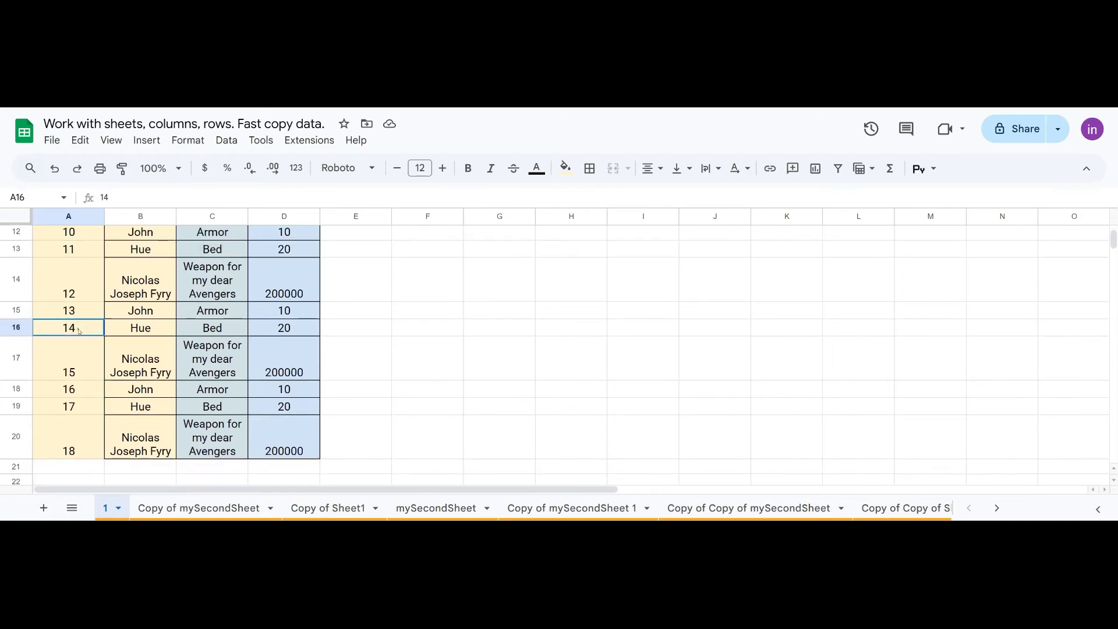
pyautogui.press('Down')
pyautogui.press('Down')
pyautogui.scroll(-1, 181, 423)
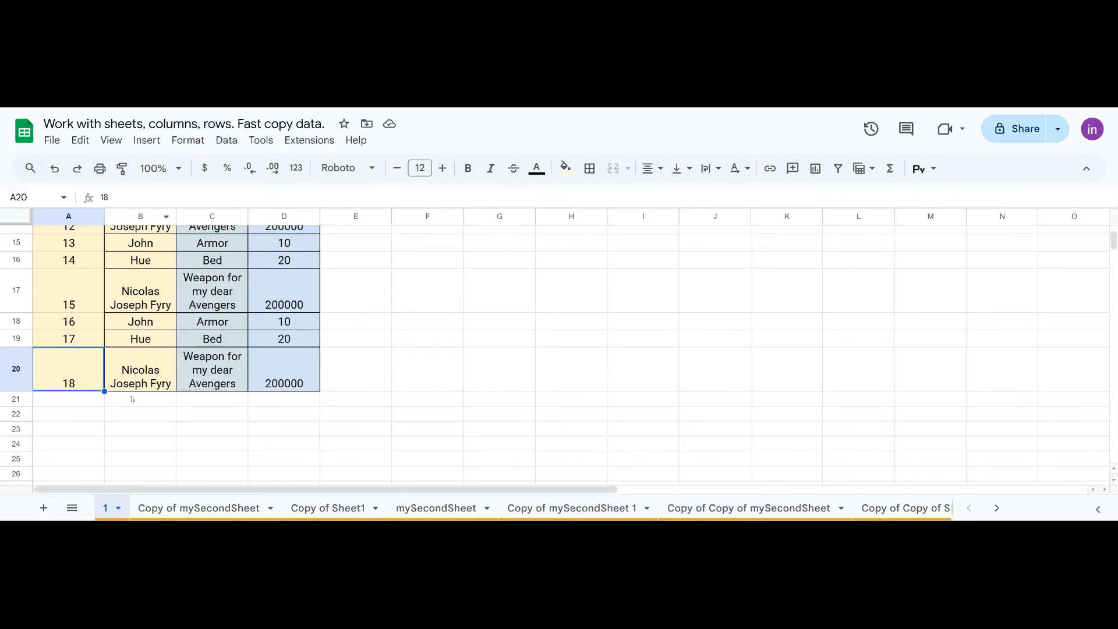
# Copy the name in B20 and paste it into B22, leaving an empty row between
pyautogui.click(154, 377)
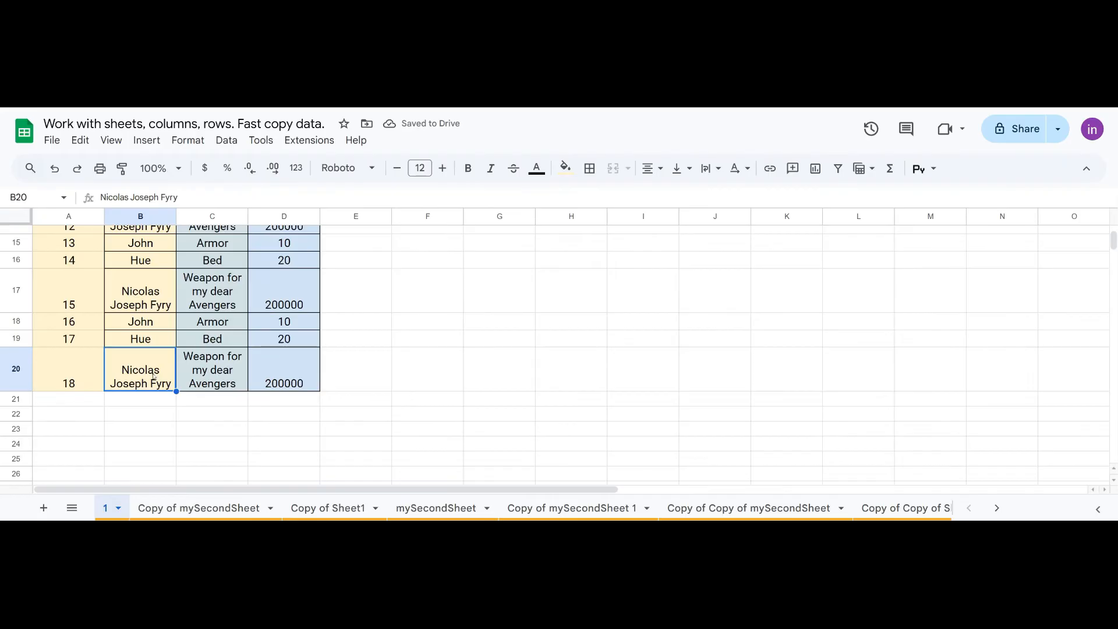
pyautogui.hotkey('ctrl', 'c')
pyautogui.click(142, 402)
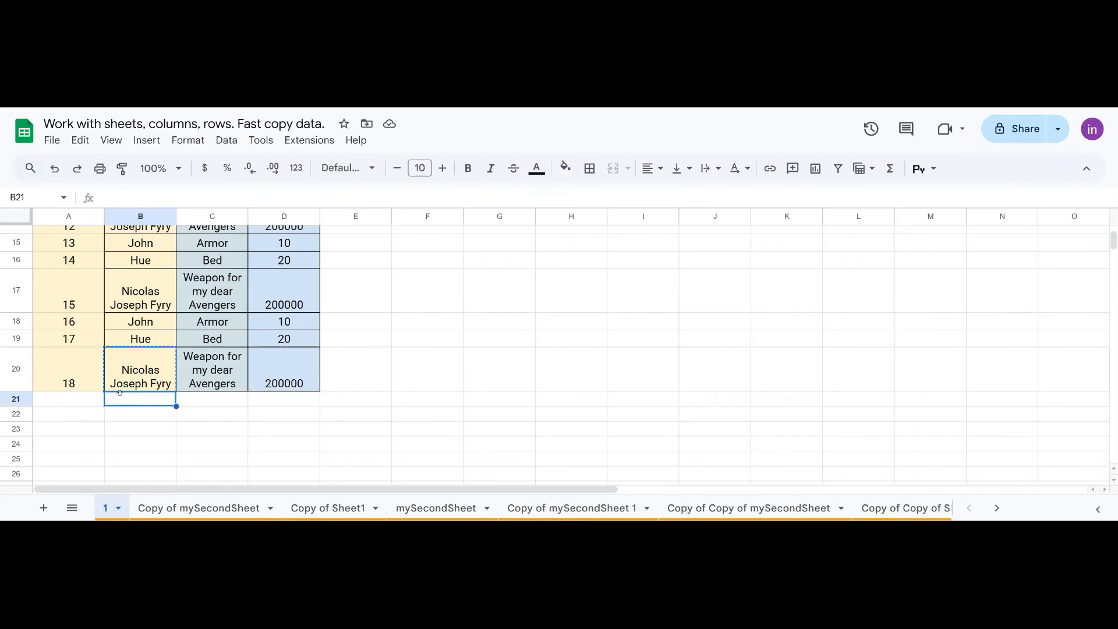
pyautogui.click(132, 422)
pyautogui.hotkey('ctrl', 'v')
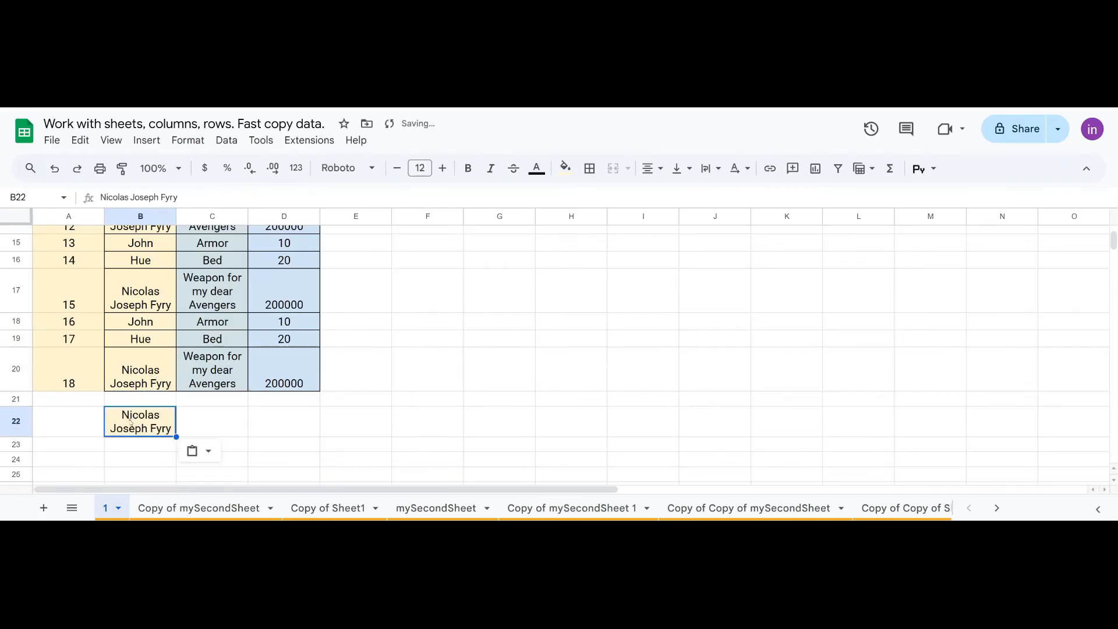
pyautogui.click(79, 368)
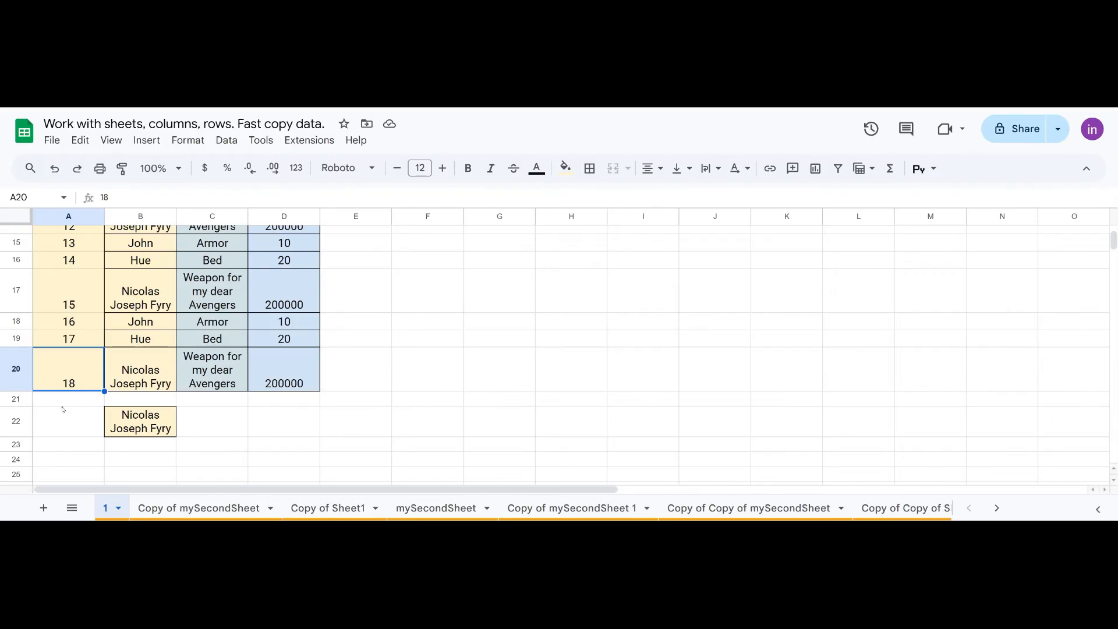
pyautogui.click(147, 368)
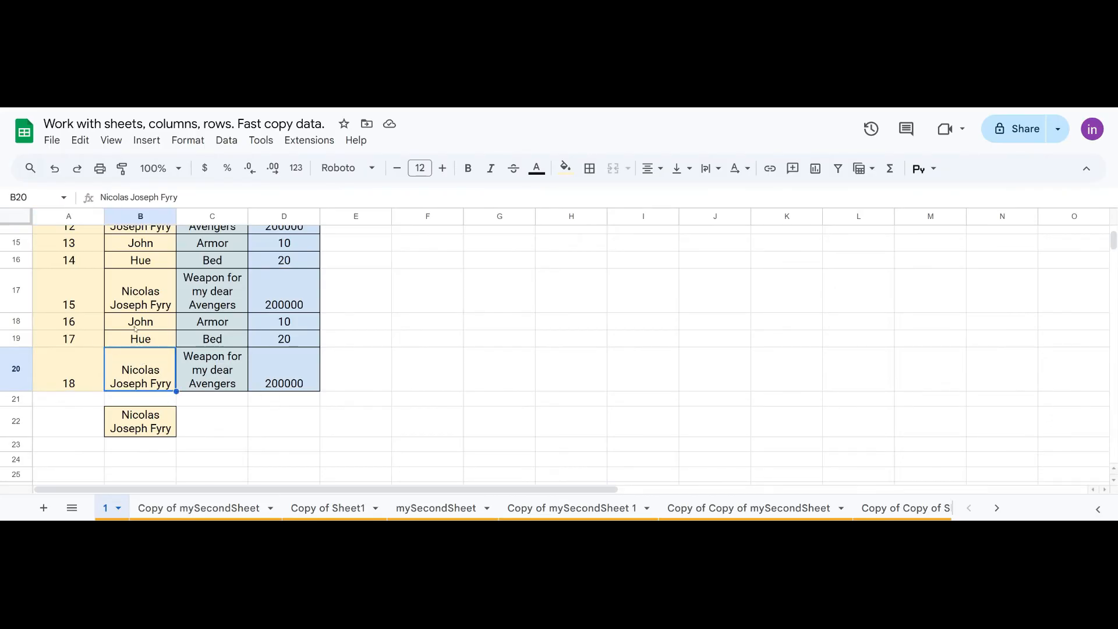
# Clear the name pasted in B22 and the numbers in A5:A20
pyautogui.click(132, 423)
pyautogui.press('Delete')
pyautogui.moveTo(81, 382); pyautogui.dragTo(82, 333)
pyautogui.press('Delete')
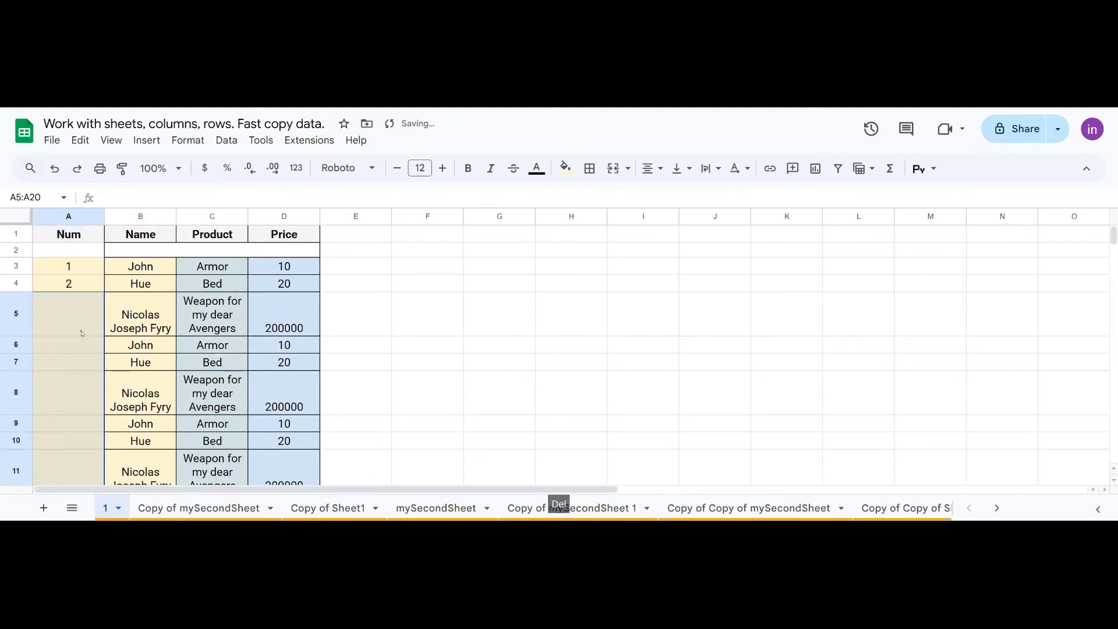
# Fill the numbering series from A4 down to A20 by extending the cell with 2
pyautogui.click(73, 288)
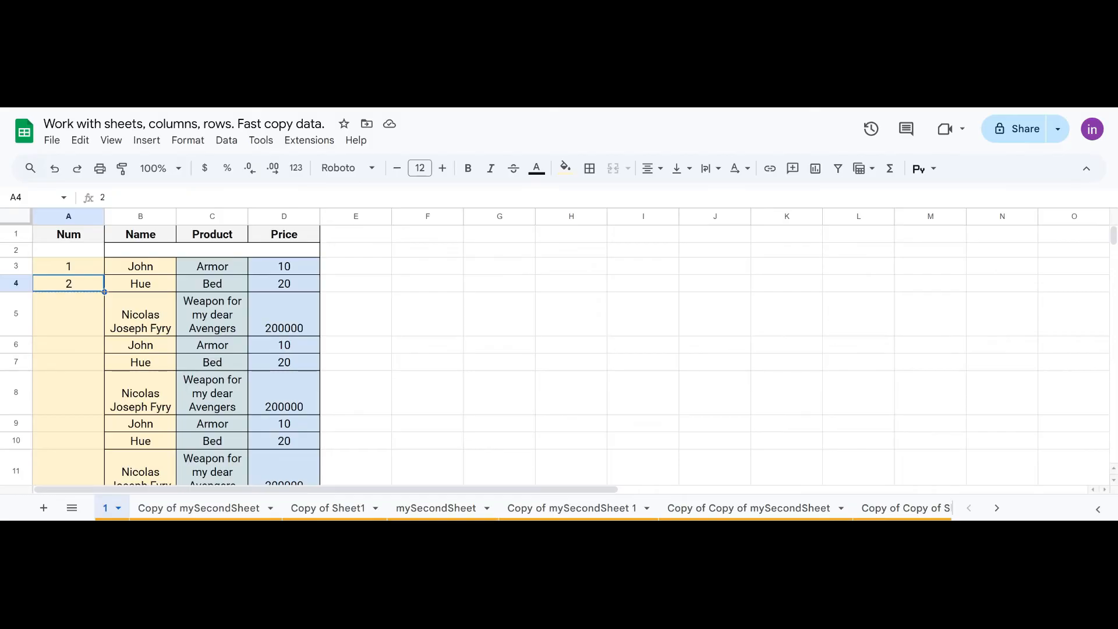
pyautogui.moveTo(105, 292); pyautogui.dragTo(92, 447)
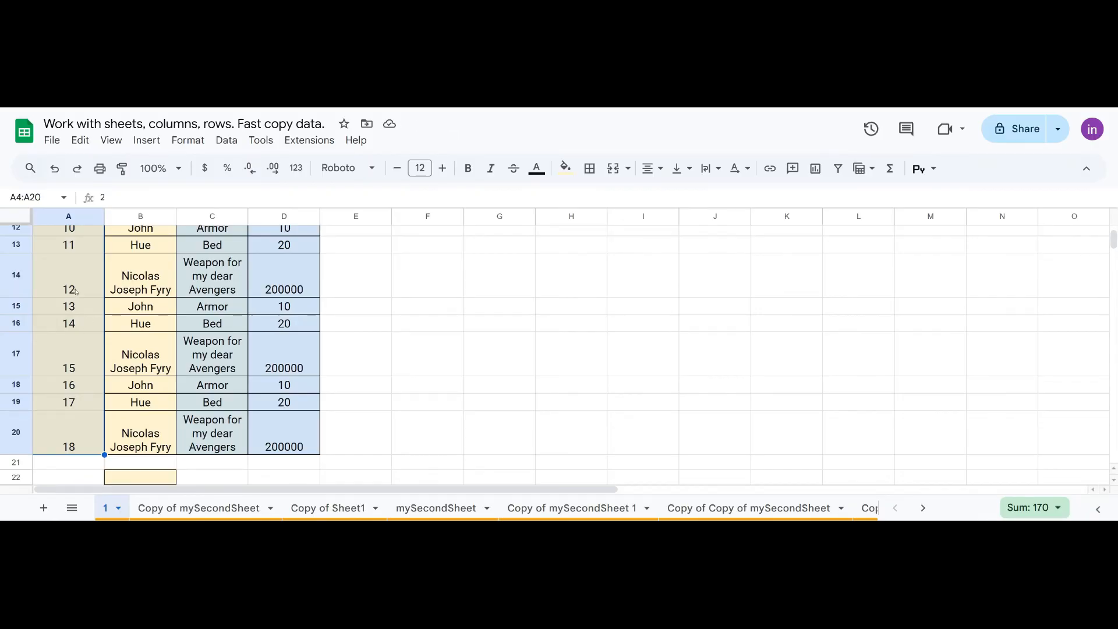
pyautogui.scroll(5, 94, 374)
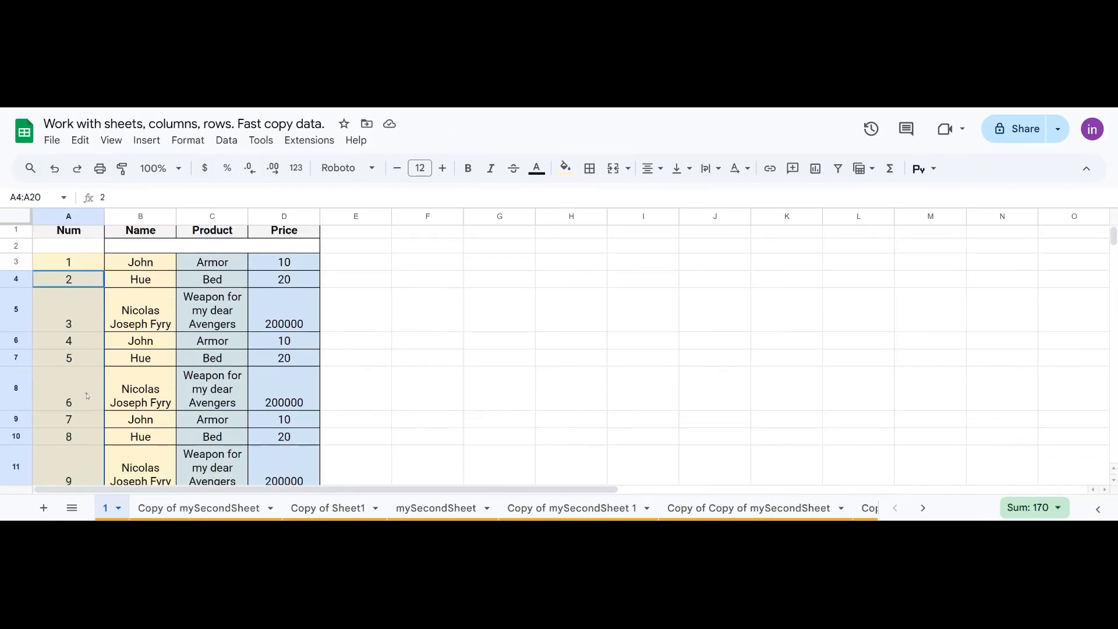
# Fill the number 2 from A4 down to A20 as identical copies rather than a numbering series
pyautogui.click(82, 286)
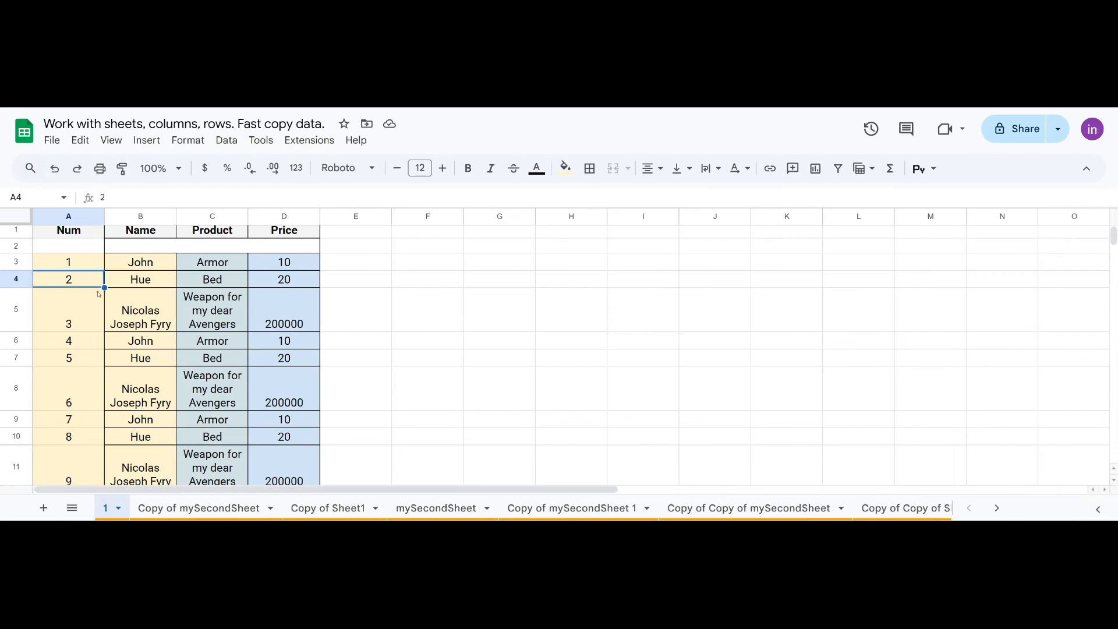
pyautogui.moveTo(105, 287); pyautogui.dragTo(86, 417)
pyautogui.scroll(5, 76, 320)
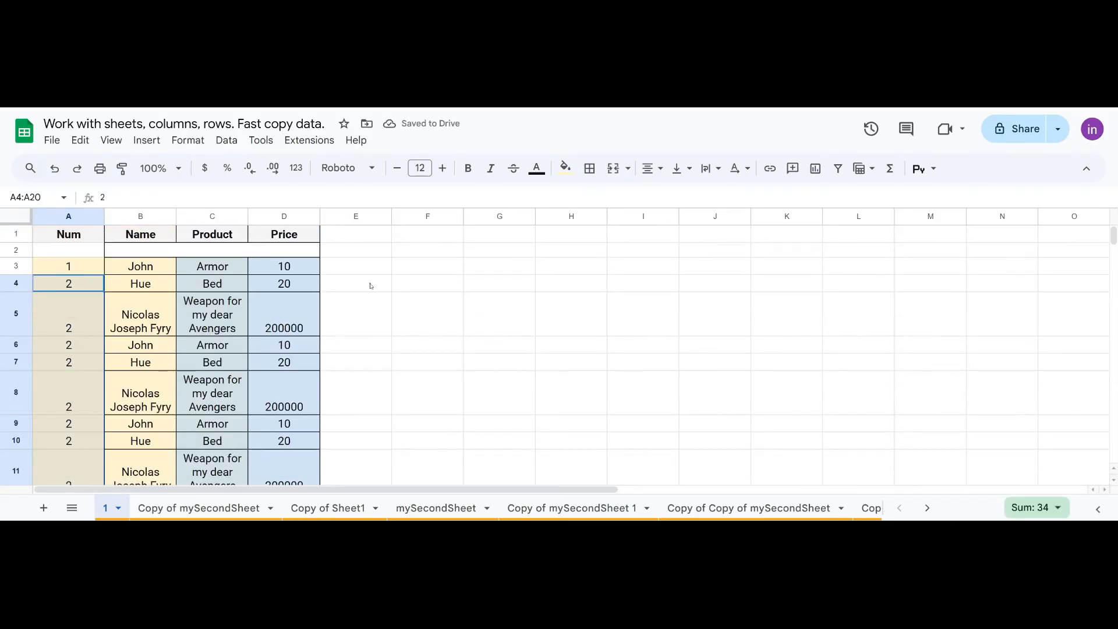
# Copy the product Bed from C4 into F3 and fill it down to F8 and across to I3
pyautogui.click(219, 286)
pyautogui.hotkey('ctrl', 'c')
pyautogui.click(428, 266)
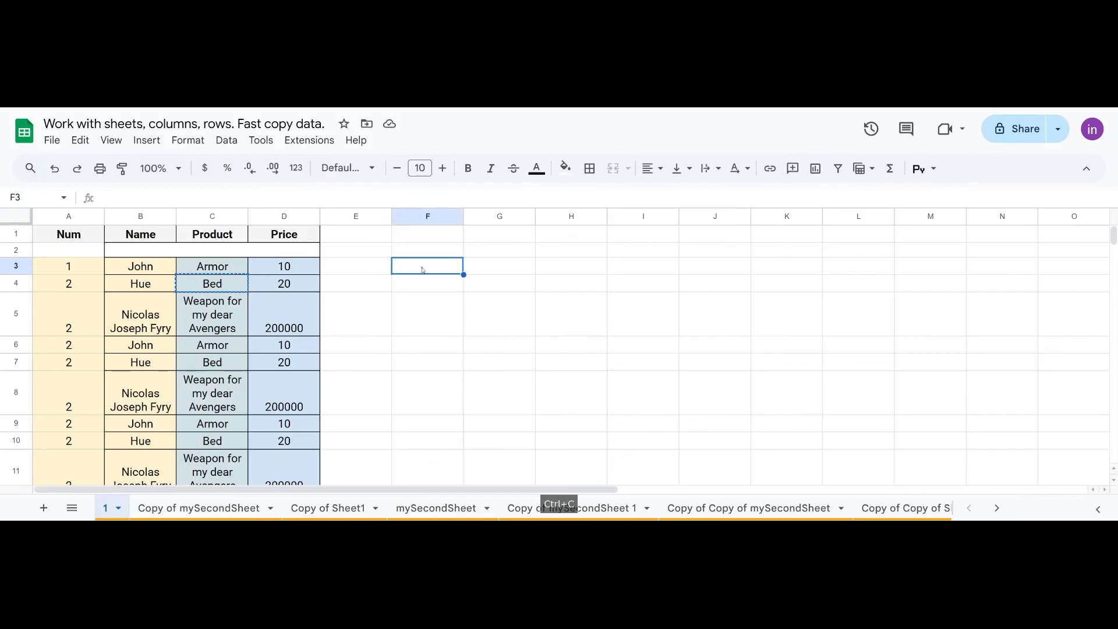
pyautogui.hotkey('ctrl', 'v')
pyautogui.moveTo(464, 274); pyautogui.dragTo(456, 407)
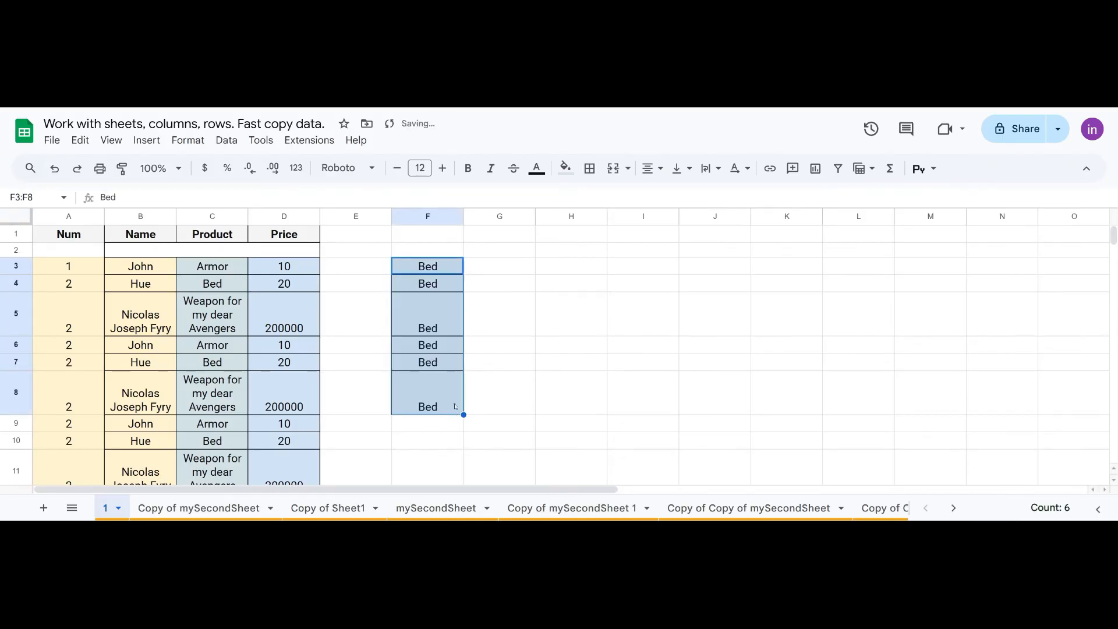
pyautogui.click(446, 268)
pyautogui.moveTo(464, 274); pyautogui.dragTo(674, 275)
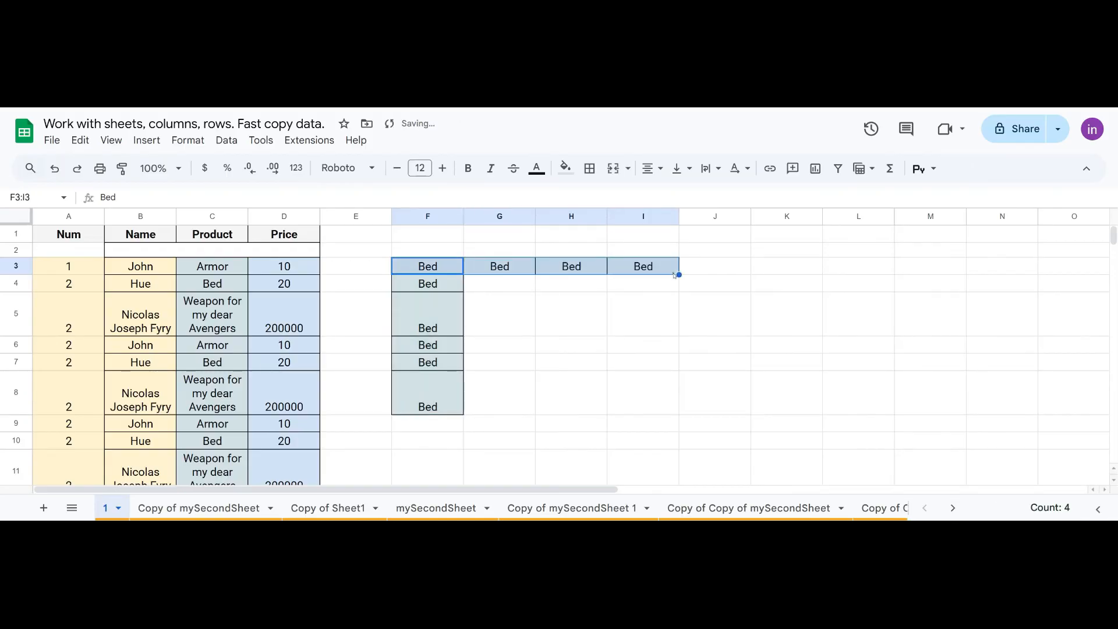
# Change F3 to Bed 1 and fill it down to F8 as identical copies
pyautogui.click(428, 263)
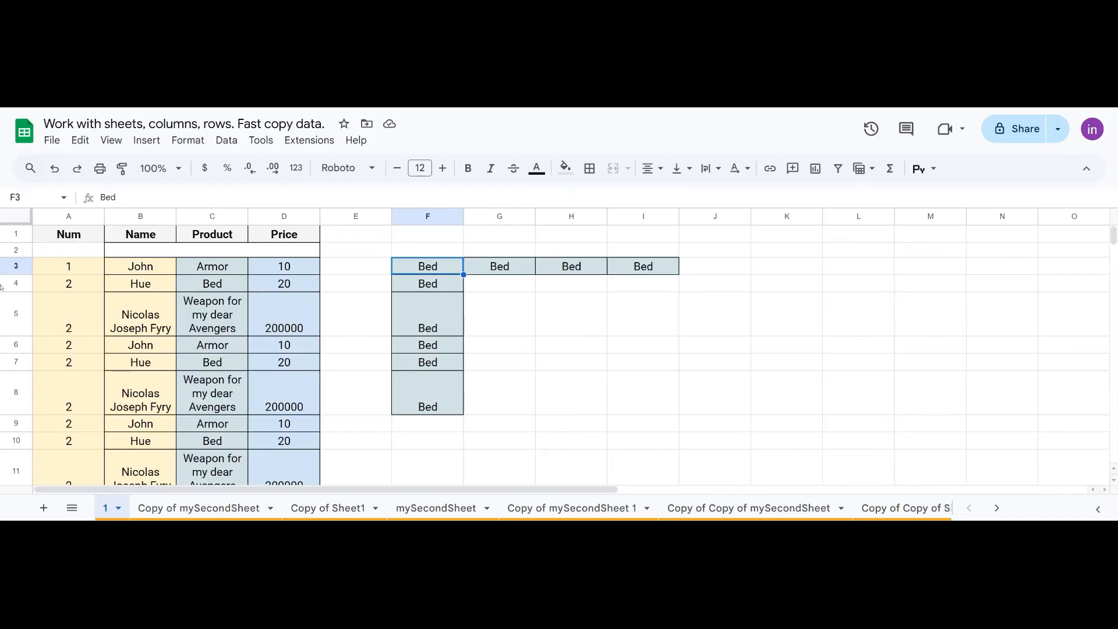
pyautogui.doubleClick(447, 266)
pyautogui.write('1')
pyautogui.click(483, 298)
pyautogui.click(444, 268)
pyautogui.moveTo(464, 275); pyautogui.dragTo(453, 403)
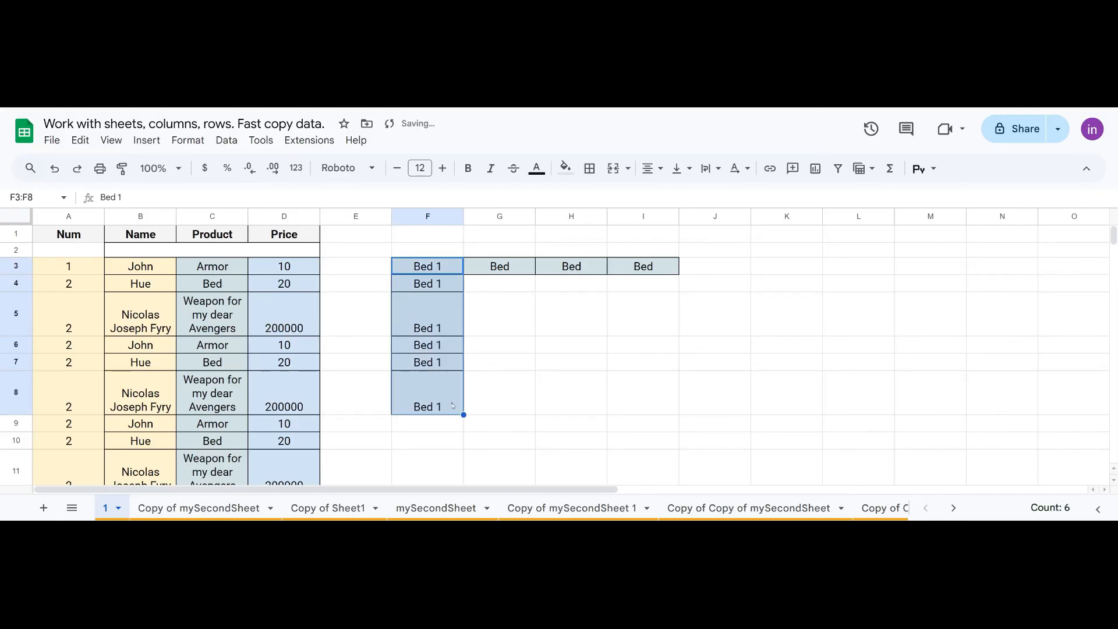
pyautogui.click(451, 408)
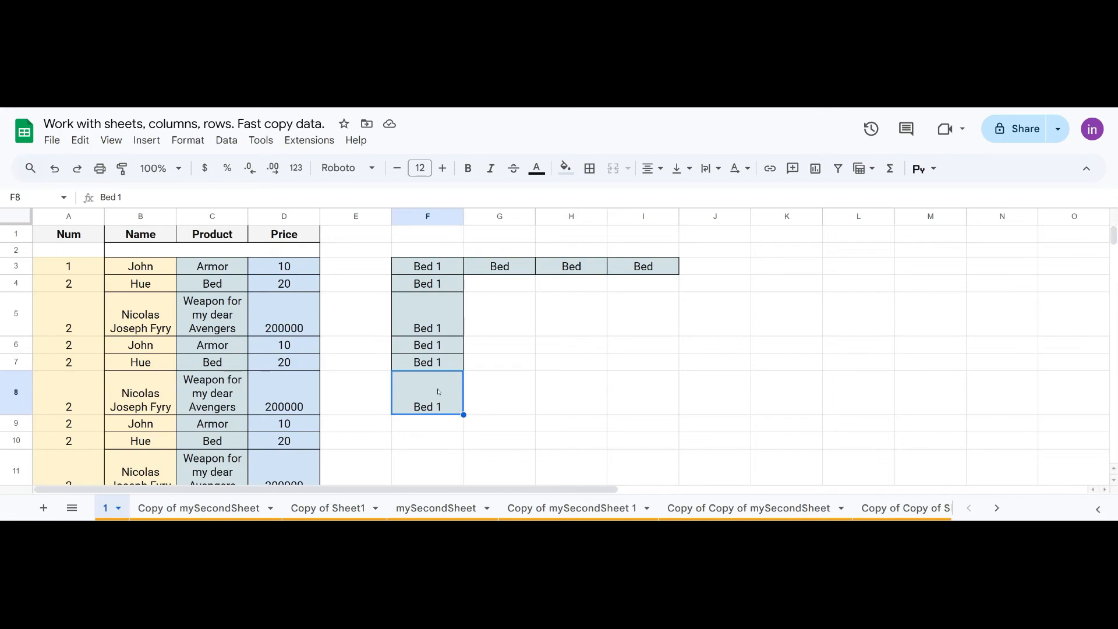
# Extend Bed 1 from F3 as an incrementing series down to Bed 6 in F8 and across to Bed 4 in I3
pyautogui.click(441, 269)
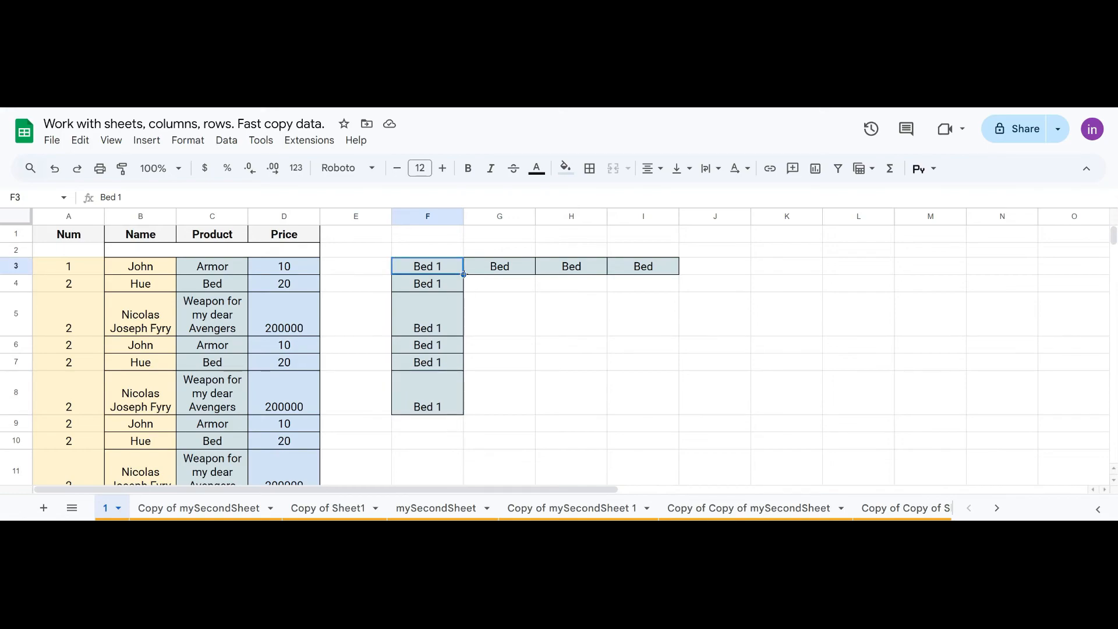
pyautogui.moveTo(464, 274); pyautogui.dragTo(451, 408)
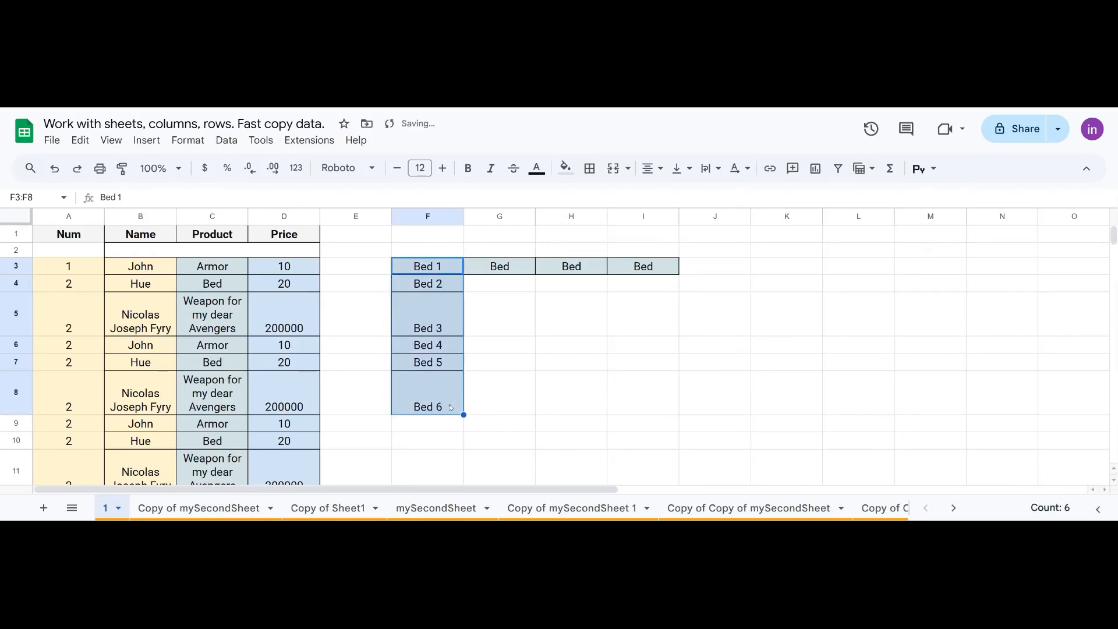
pyautogui.click(438, 266)
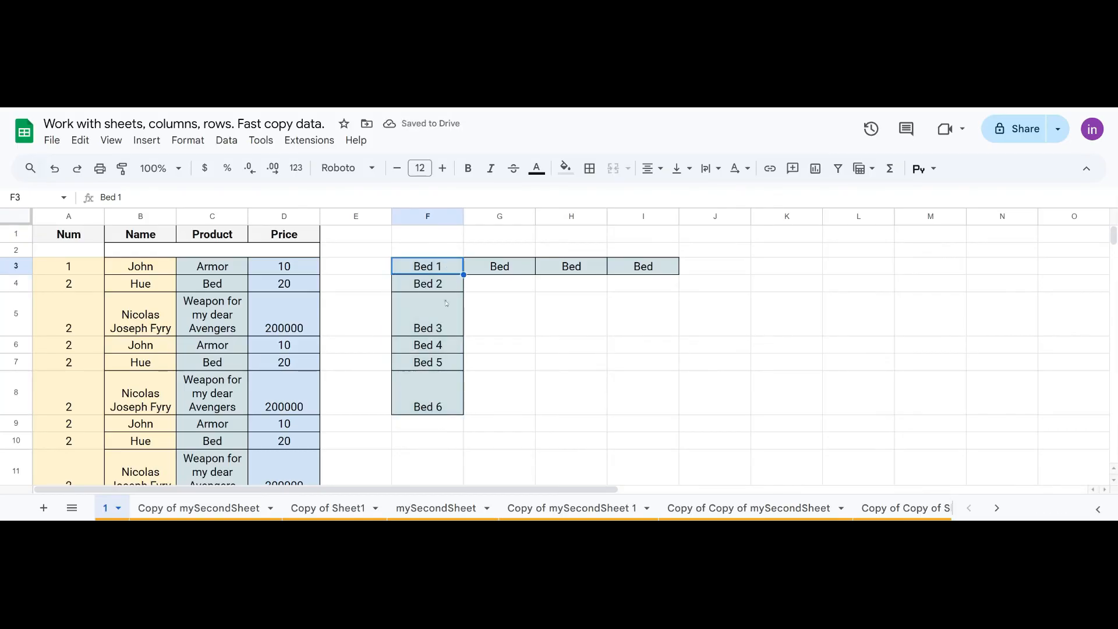
pyautogui.moveTo(464, 274); pyautogui.dragTo(676, 272)
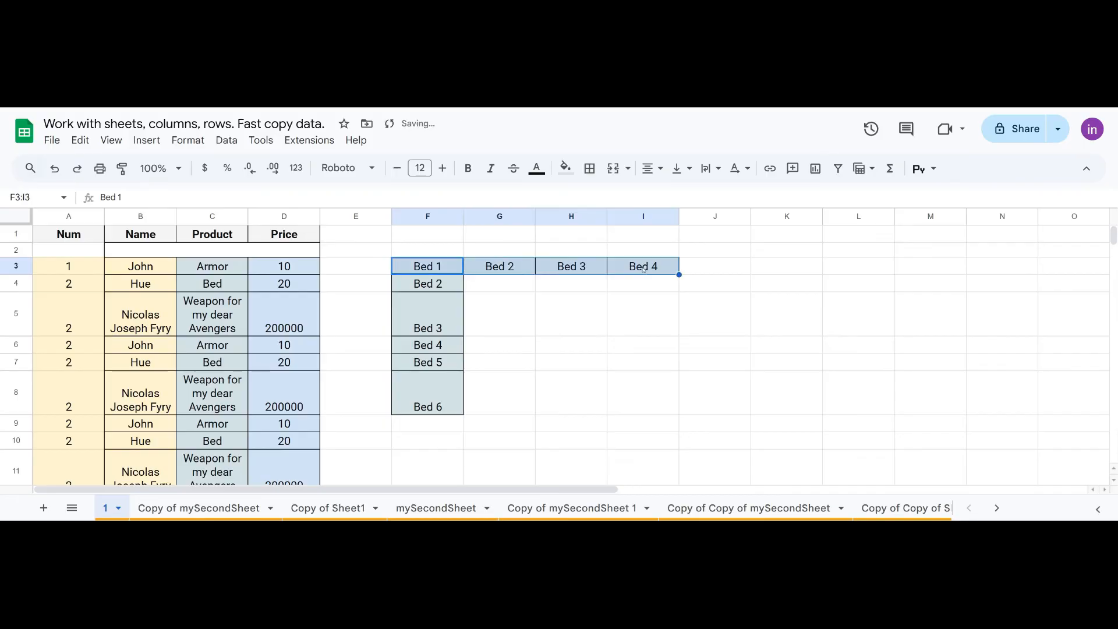
pyautogui.click(381, 273)
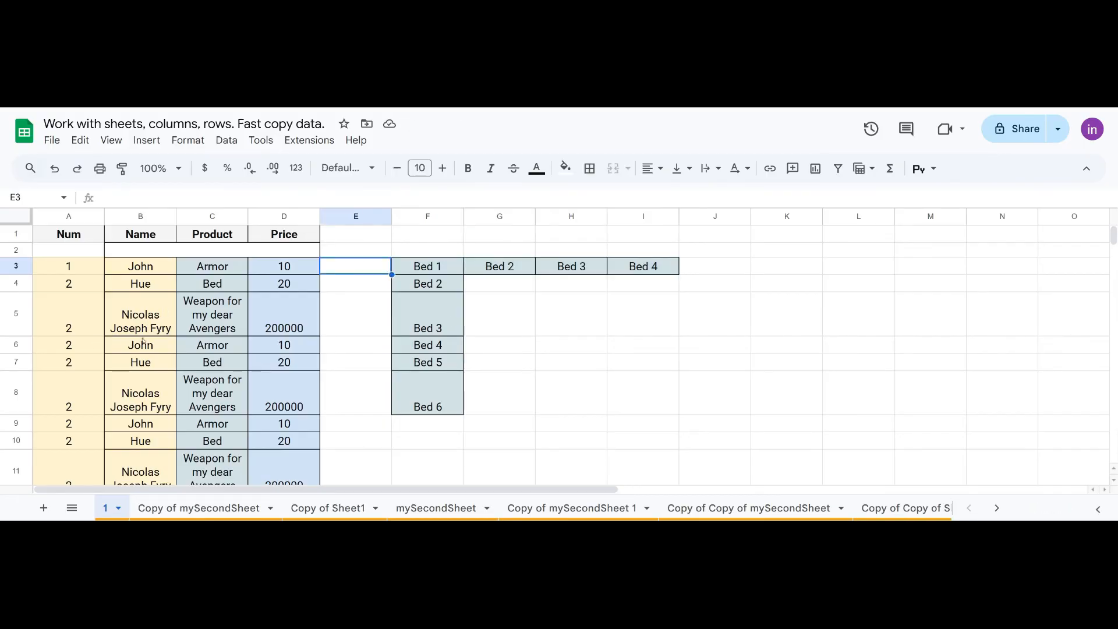
pyautogui.scroll(-10, 169, 297)
pyautogui.scroll(10, 175, 297)
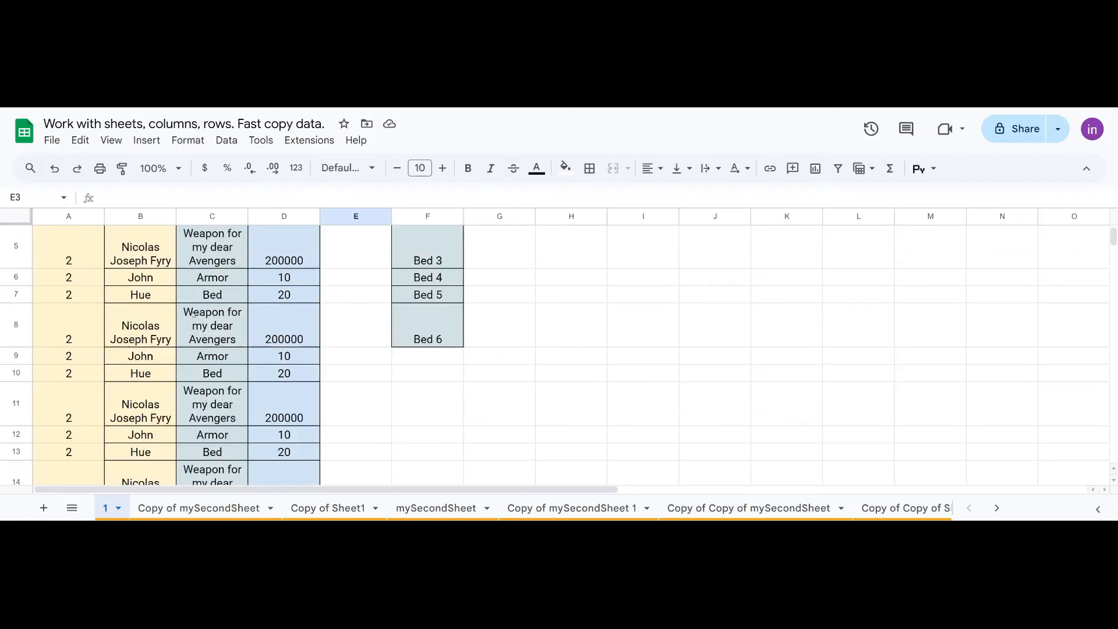
pyautogui.scroll(-2, 238, 311)
pyautogui.click(278, 330)
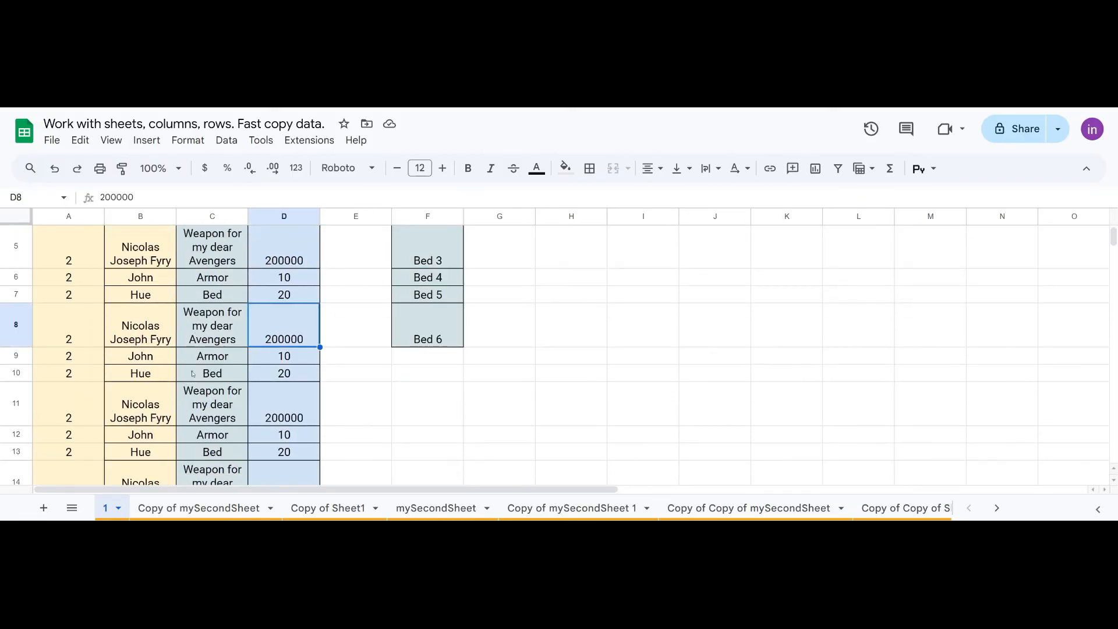
pyautogui.scroll(2, 147, 356)
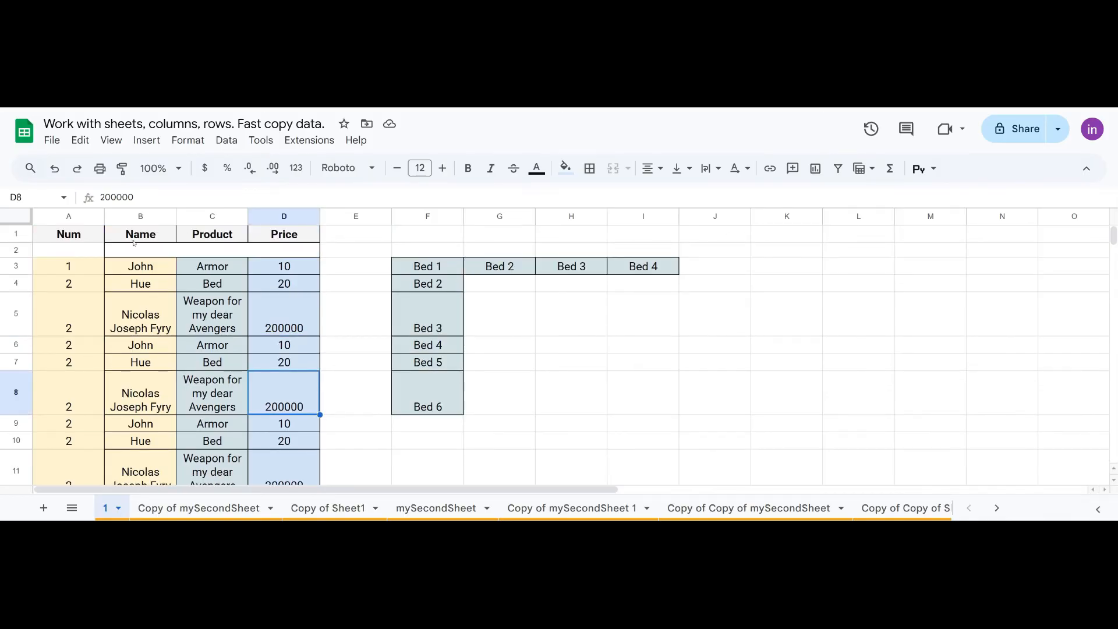
# Copy the Name, Product and Price headers from B1:D1 into E1:G1
pyautogui.moveTo(131, 237); pyautogui.dragTo(329, 241)
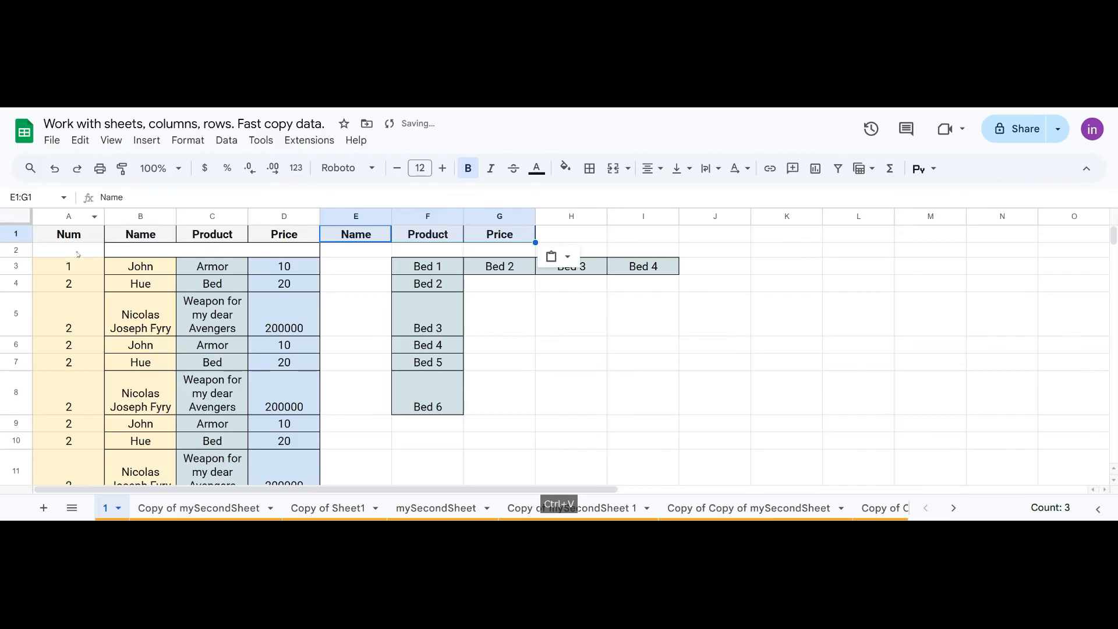
pyautogui.moveTo(140, 266); pyautogui.dragTo(140, 472)
pyautogui.scroll(-5, 146, 430)
pyautogui.scroll(3, 147, 430)
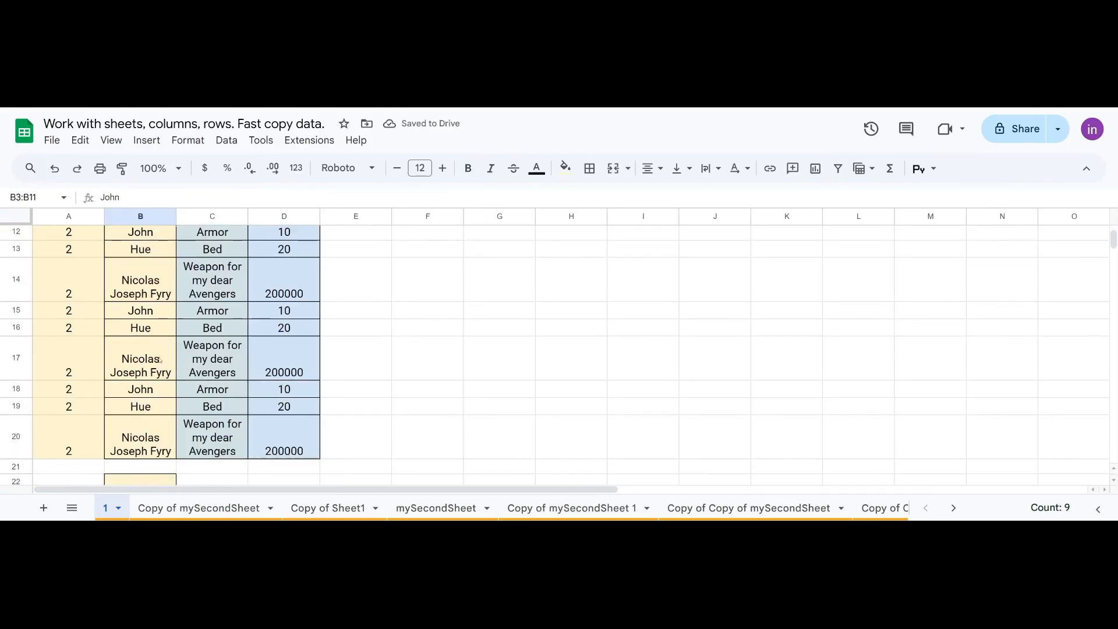
pyautogui.click(437, 369)
pyautogui.click(442, 299)
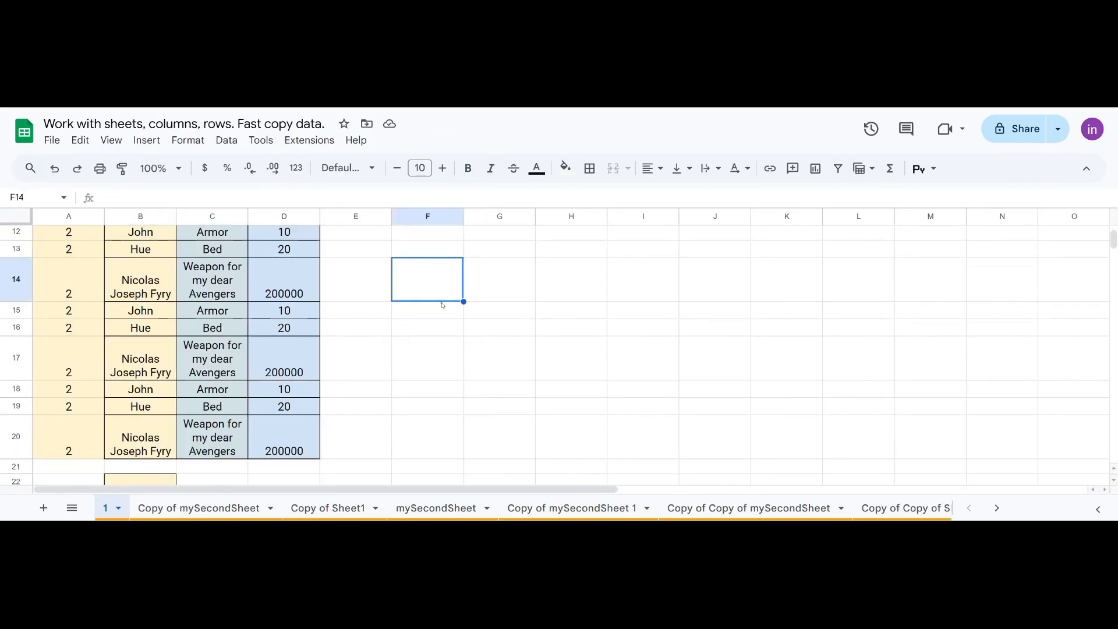
# Freeze the header row up to row 1 and check it while moving through the rows
pyautogui.scroll(4, 69, 255)
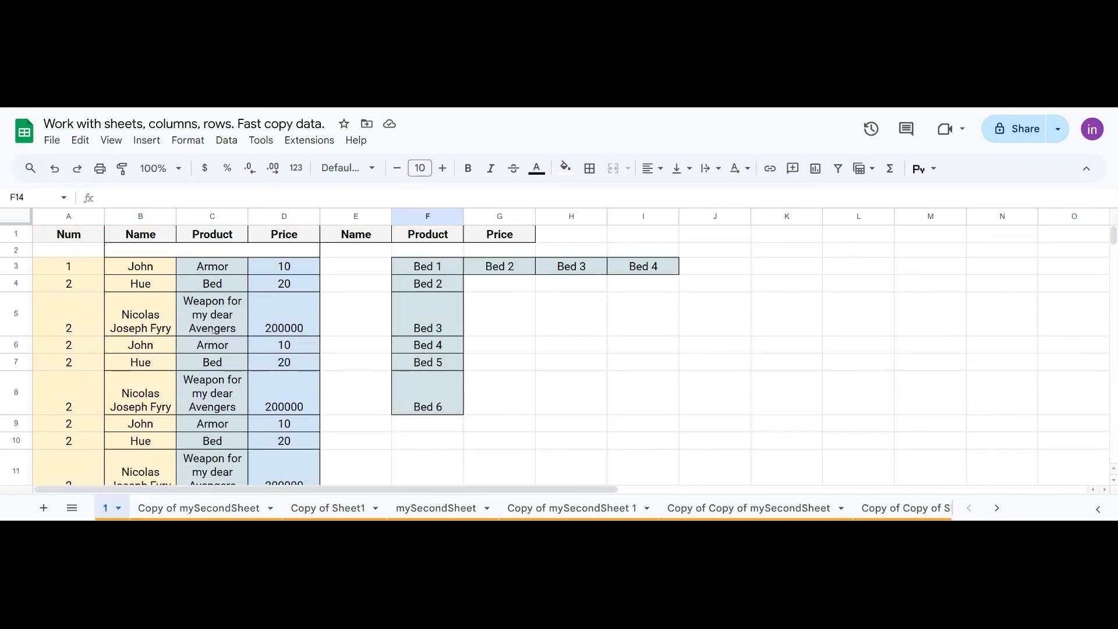
pyautogui.click(16, 236)
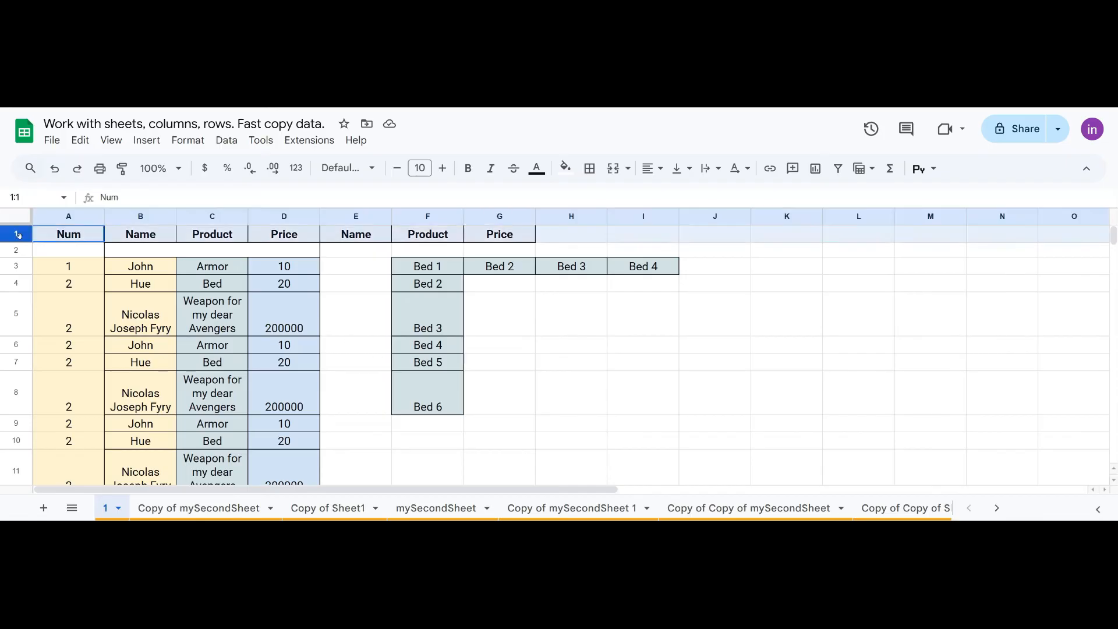
pyautogui.scroll(-10, 210, 291)
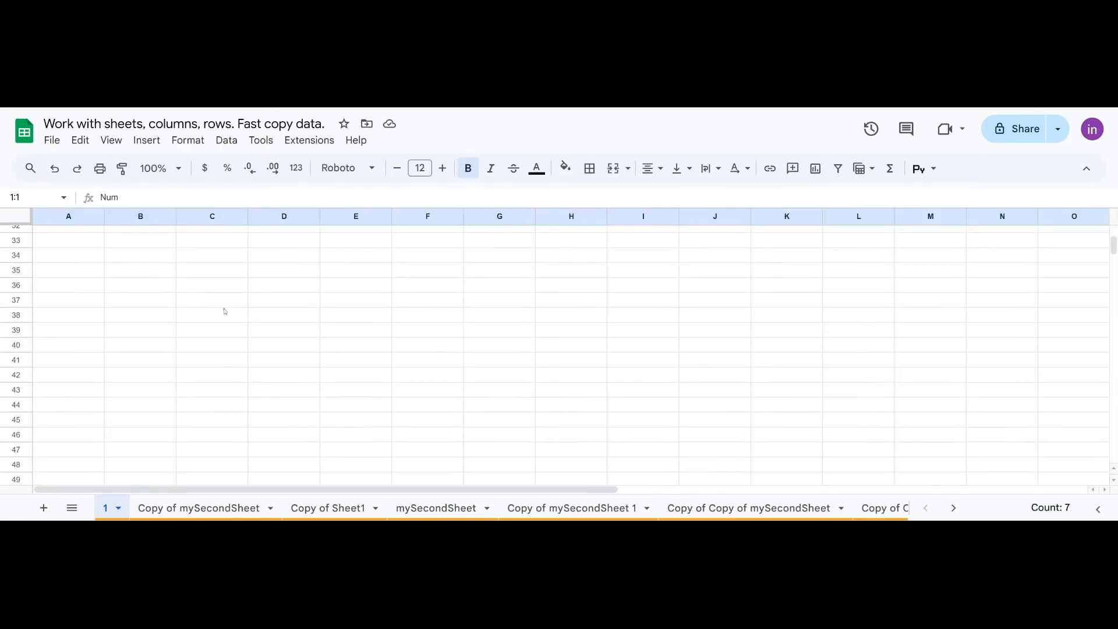
pyautogui.scroll(10, 225, 312)
pyautogui.click(119, 144)
pyautogui.moveTo(177, 188)
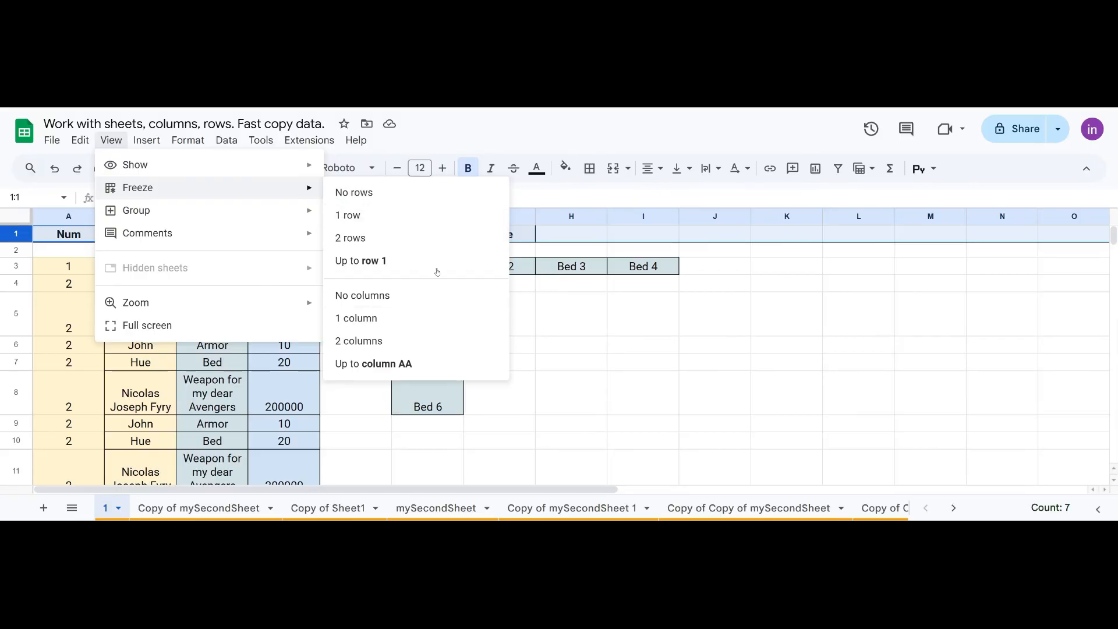
pyautogui.click(373, 263)
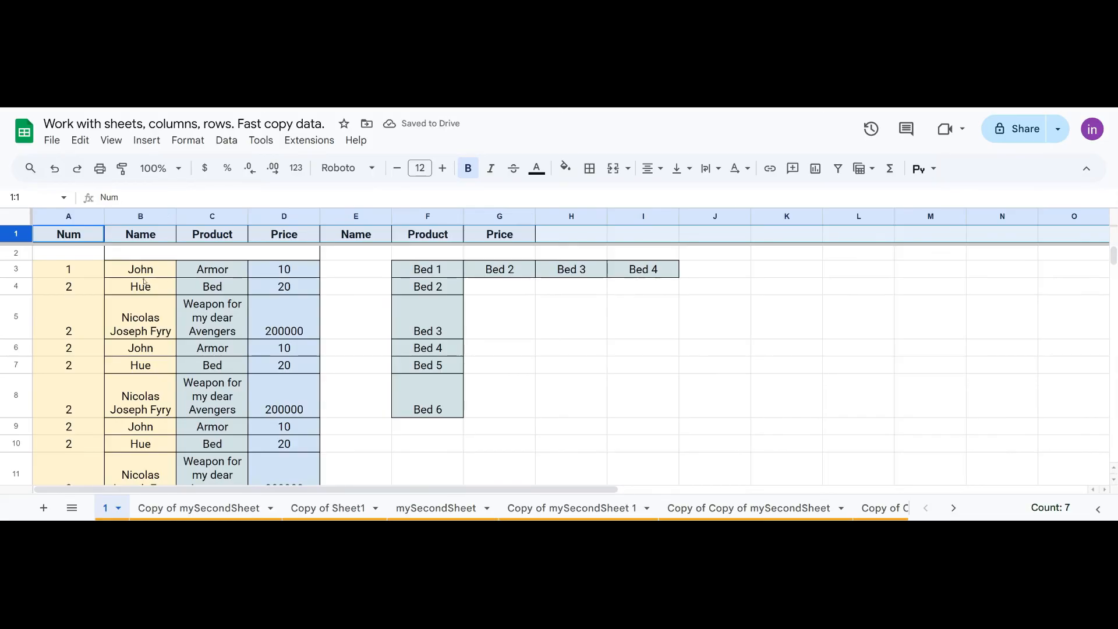
pyautogui.scroll(-20, 175, 299)
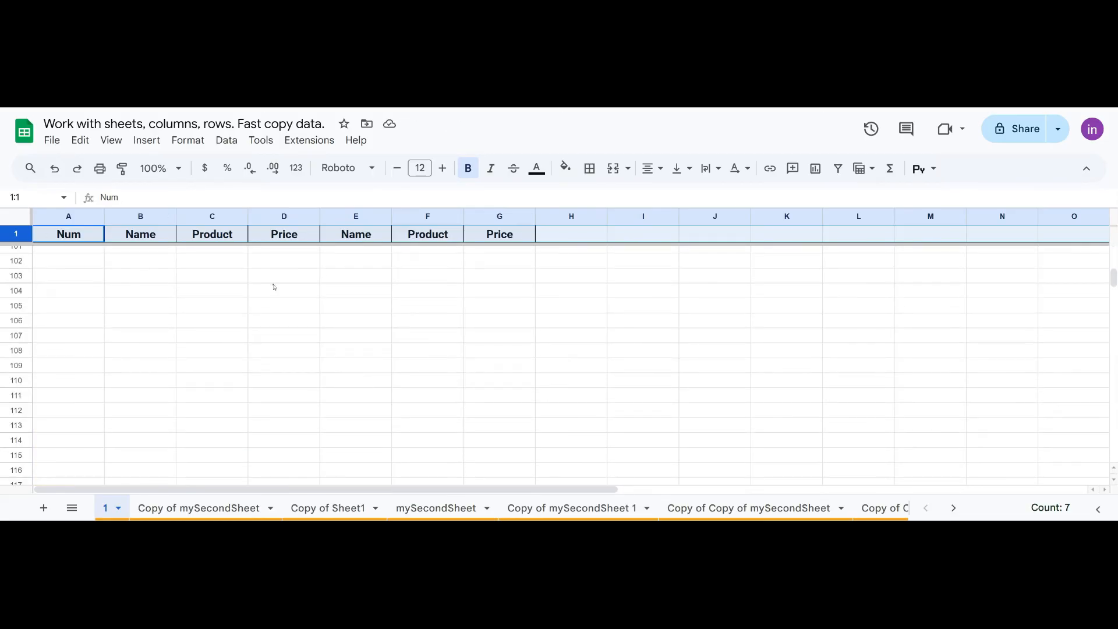
pyautogui.scroll(20, 190, 340)
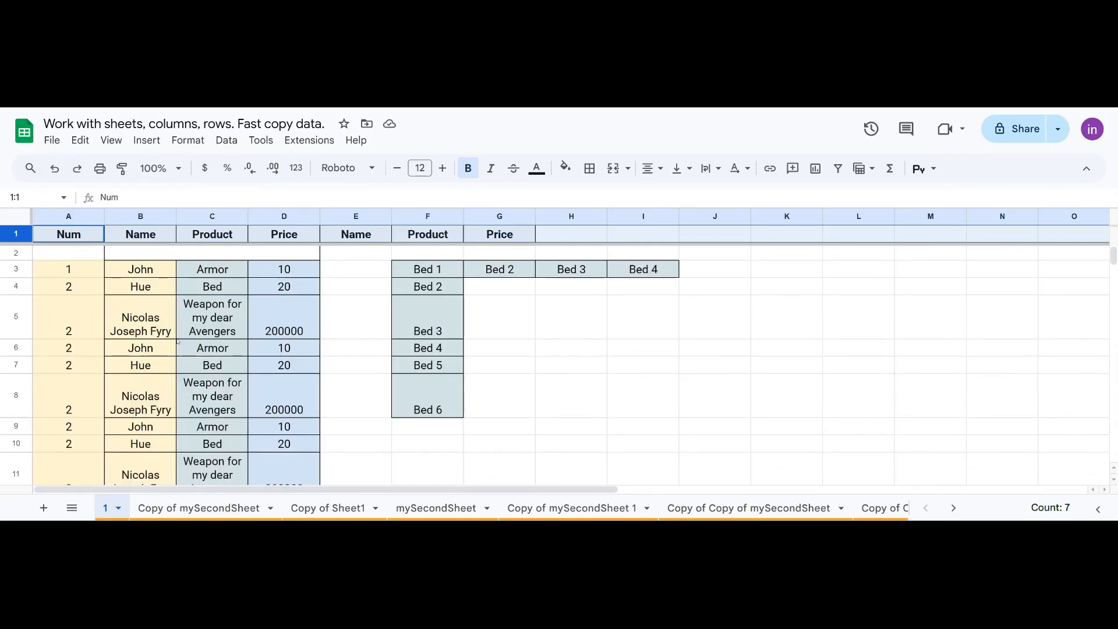
# Freeze the sheet up to column A and check it while moving across the columns
pyautogui.click(63, 217)
pyautogui.click(112, 141)
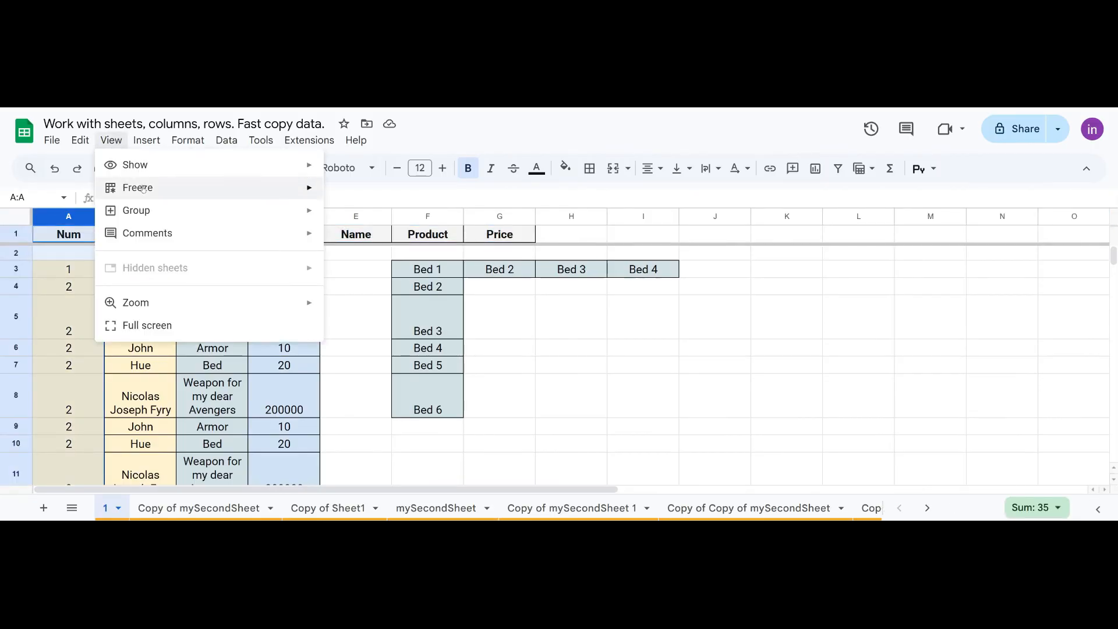
pyautogui.moveTo(137, 188)
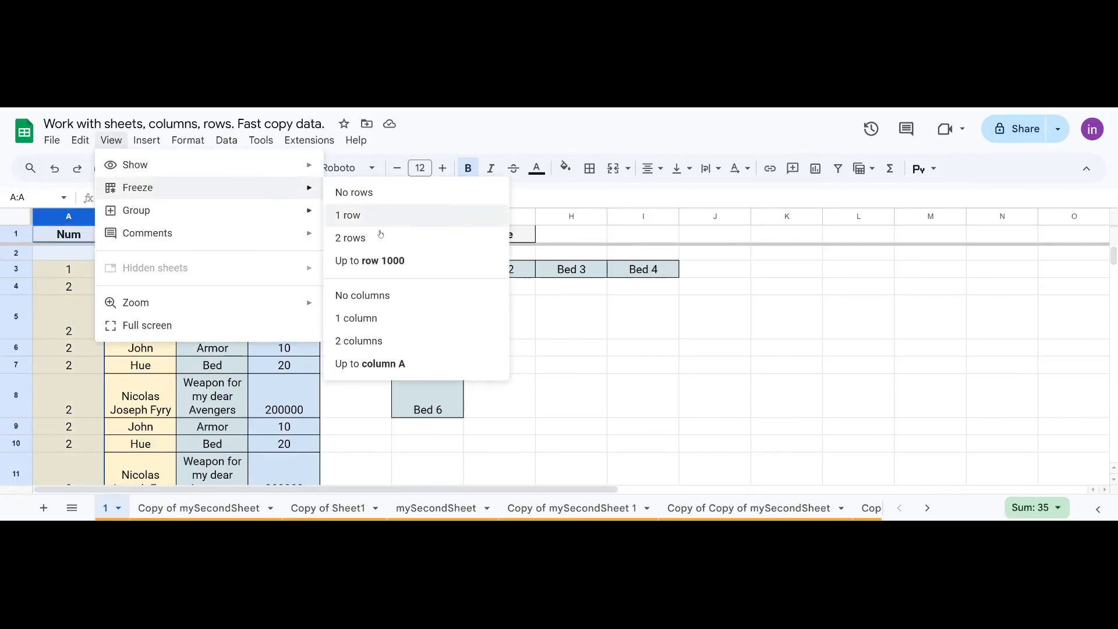
pyautogui.click(374, 364)
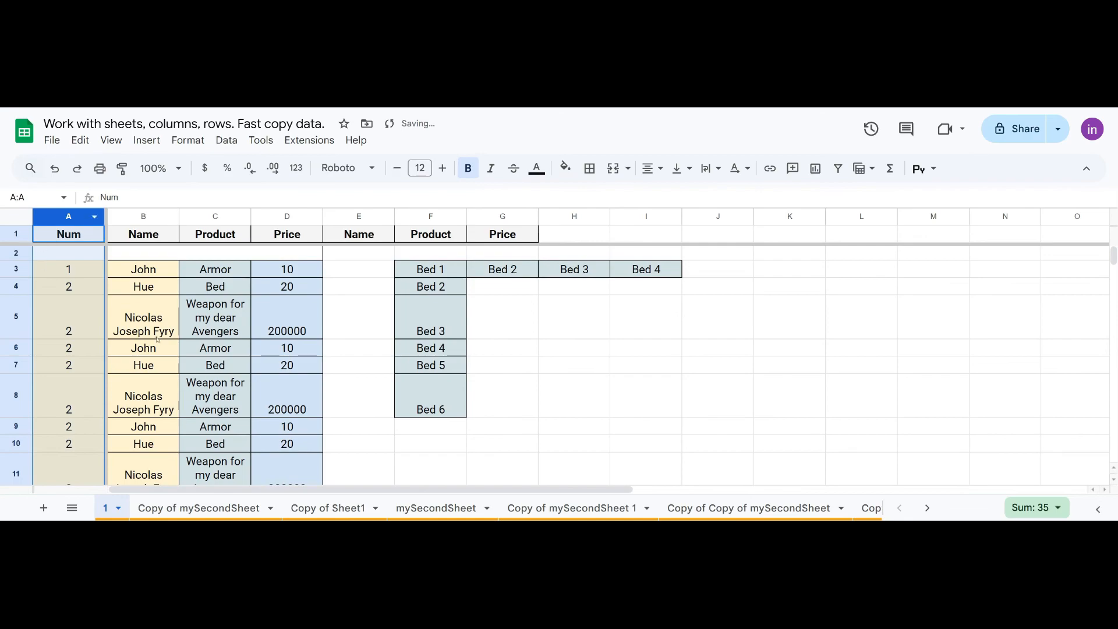
pyautogui.hscroll(6, 259, 369)
pyautogui.hscroll(-6, 259, 369)
# Try to extend the frozen columns from column A through column B
pyautogui.moveTo(106, 217); pyautogui.dragTo(188, 224)
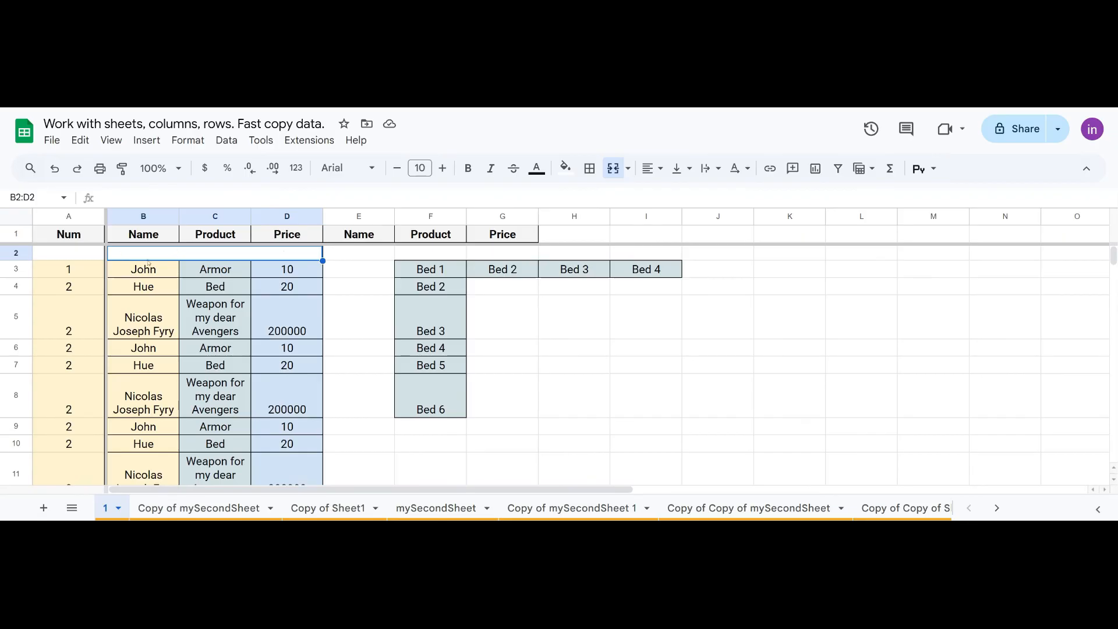
pyautogui.moveTo(105, 221); pyautogui.dragTo(175, 230)
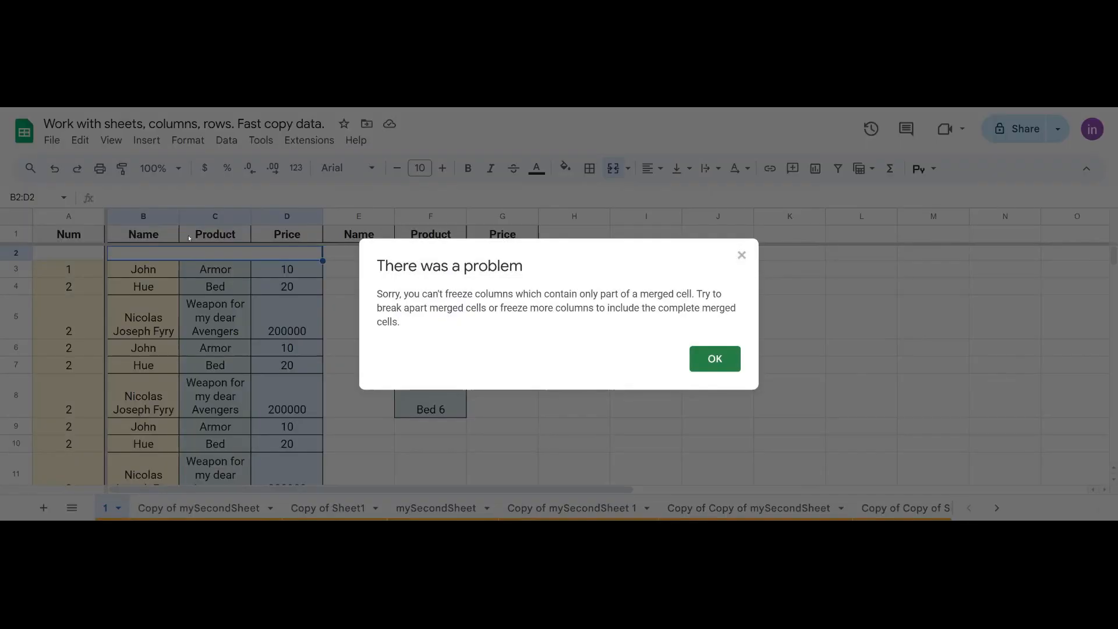
pyautogui.click(720, 360)
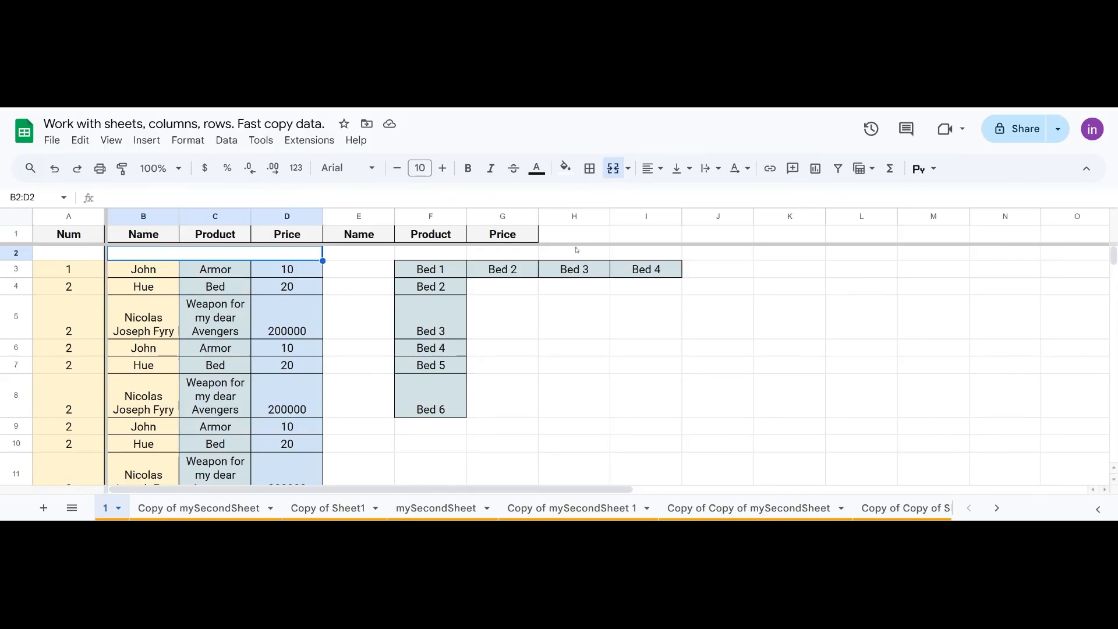
# Unmerge cells B2:D2 and extend the frozen columns through column B
pyautogui.click(613, 169)
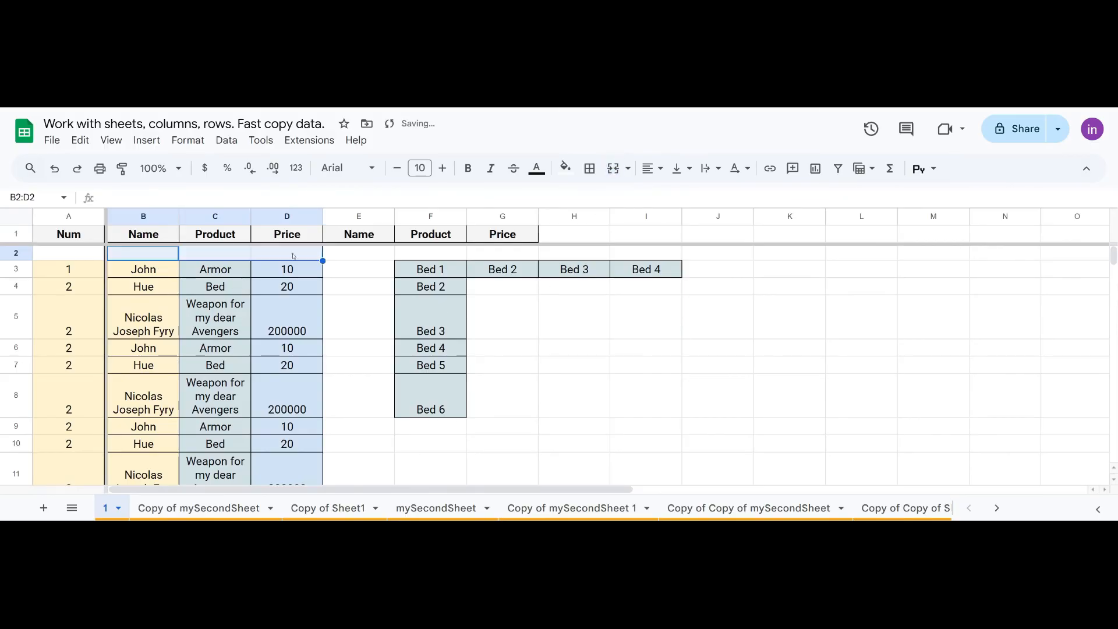
pyautogui.moveTo(106, 232); pyautogui.dragTo(169, 239)
pyautogui.hscroll(5, 254, 349)
pyautogui.hscroll(-5, 256, 349)
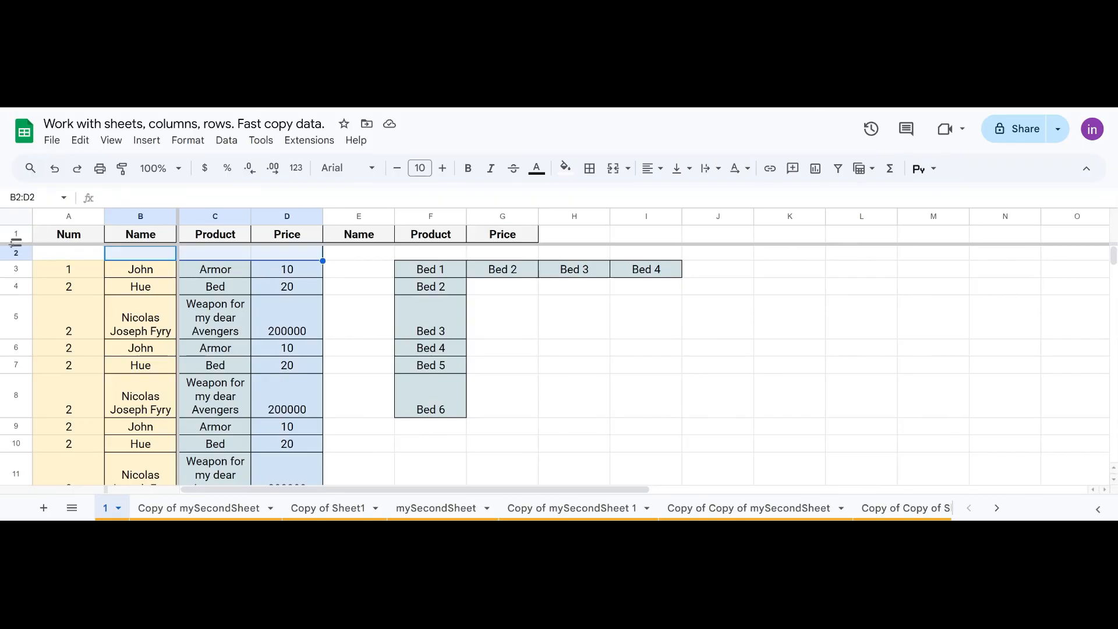
# Extend the frozen rows through row 4
pyautogui.moveTo(17, 243); pyautogui.dragTo(32, 304)
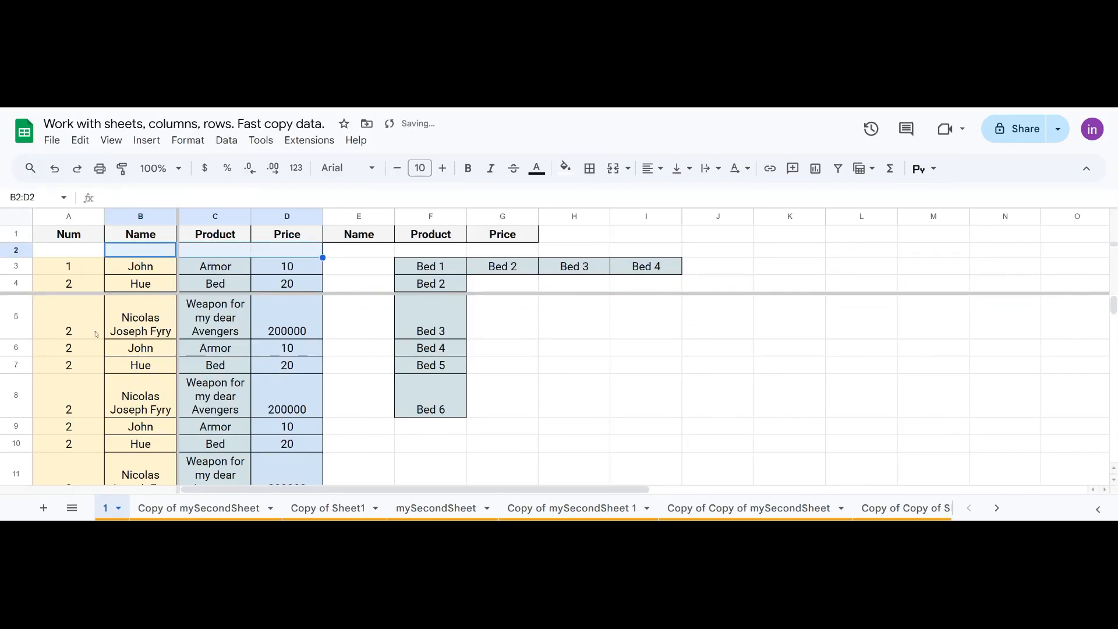
# Check the frozen area against the data rows, and reduce the freeze to row 1 and column A
pyautogui.scroll(-10, 322, 332)
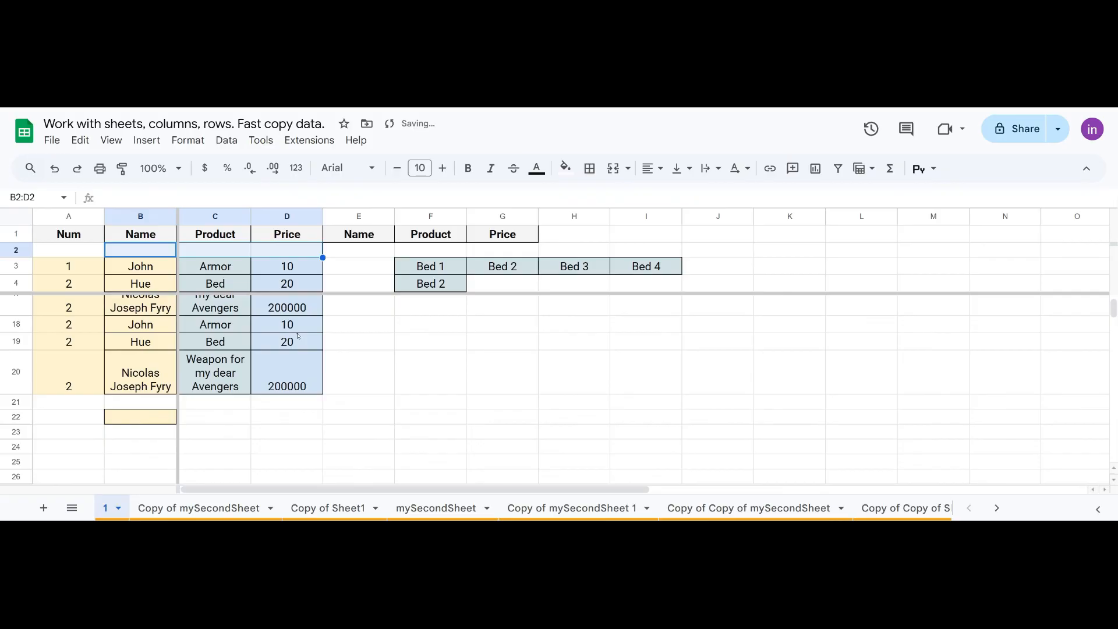
pyautogui.scroll(5, 303, 341)
pyautogui.scroll(5, 309, 348)
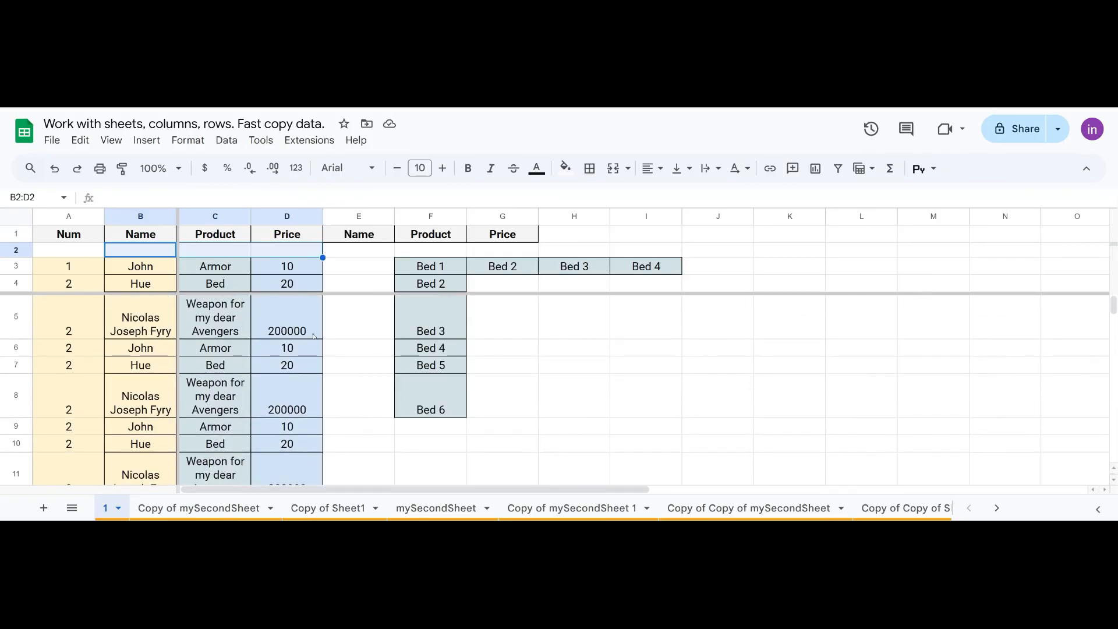
pyautogui.click(512, 329)
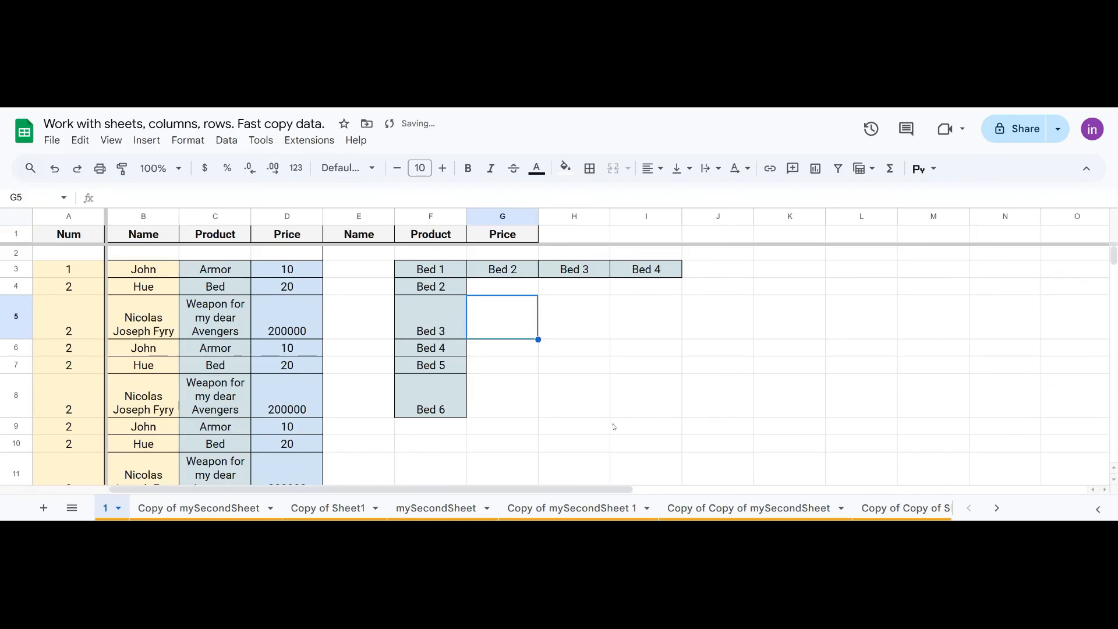
pyautogui.click(565, 388)
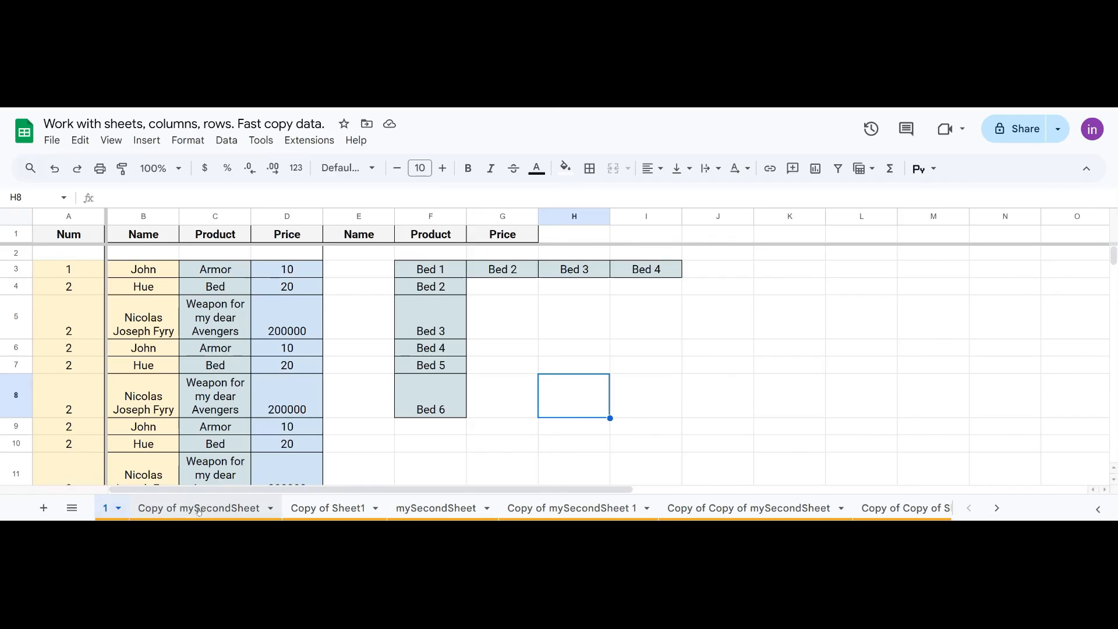
# Select all sheets from Copy of Sheet1 up to the one before Sheet1 and delete them together
pyautogui.click(336, 509)
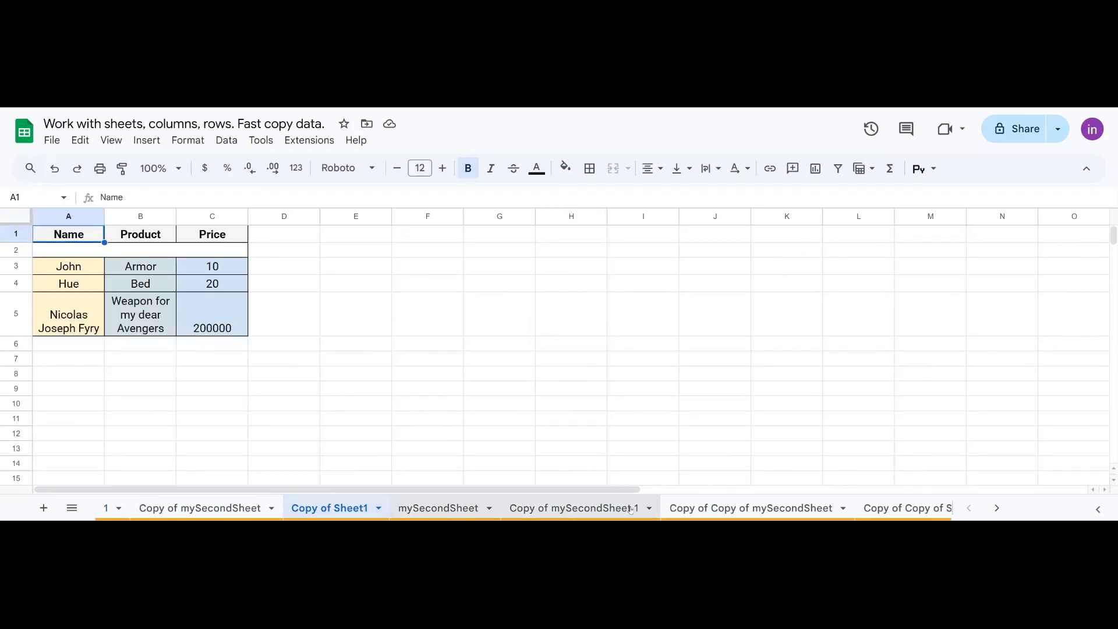
pyautogui.rightClick(588, 511)
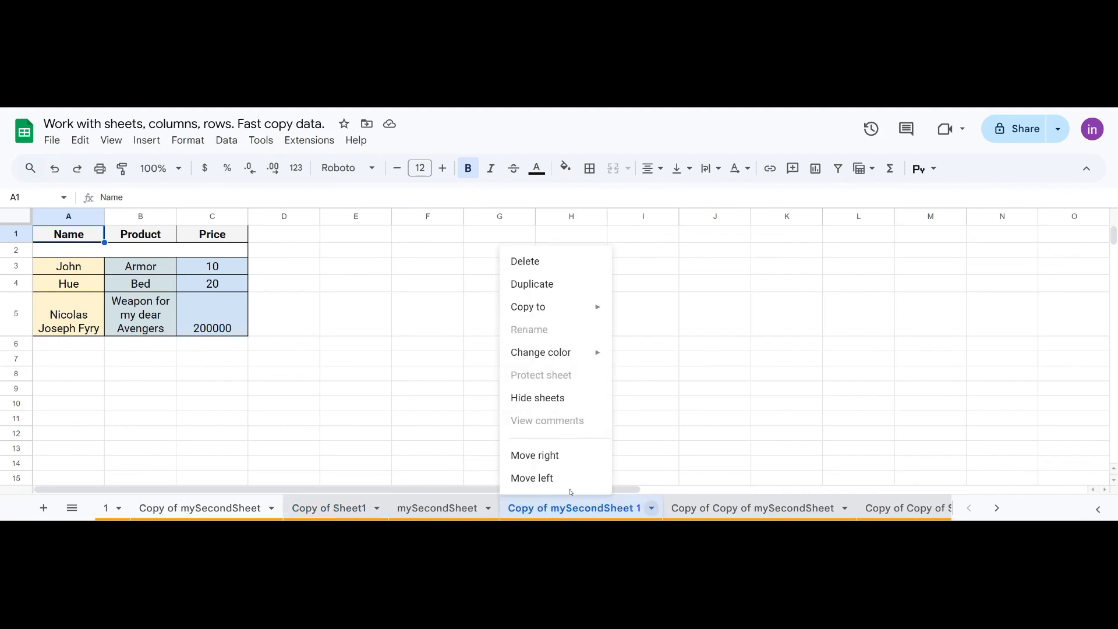
pyautogui.click(520, 260)
pyautogui.click(713, 343)
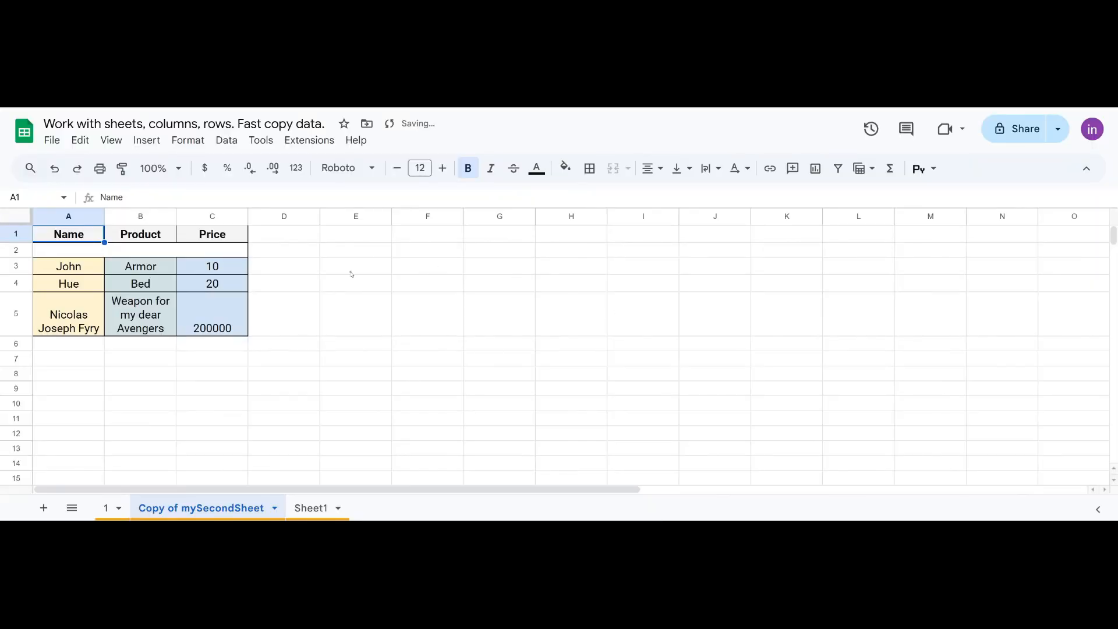
# Delete Sheet1 from the spreadsheet
pyautogui.click(317, 509)
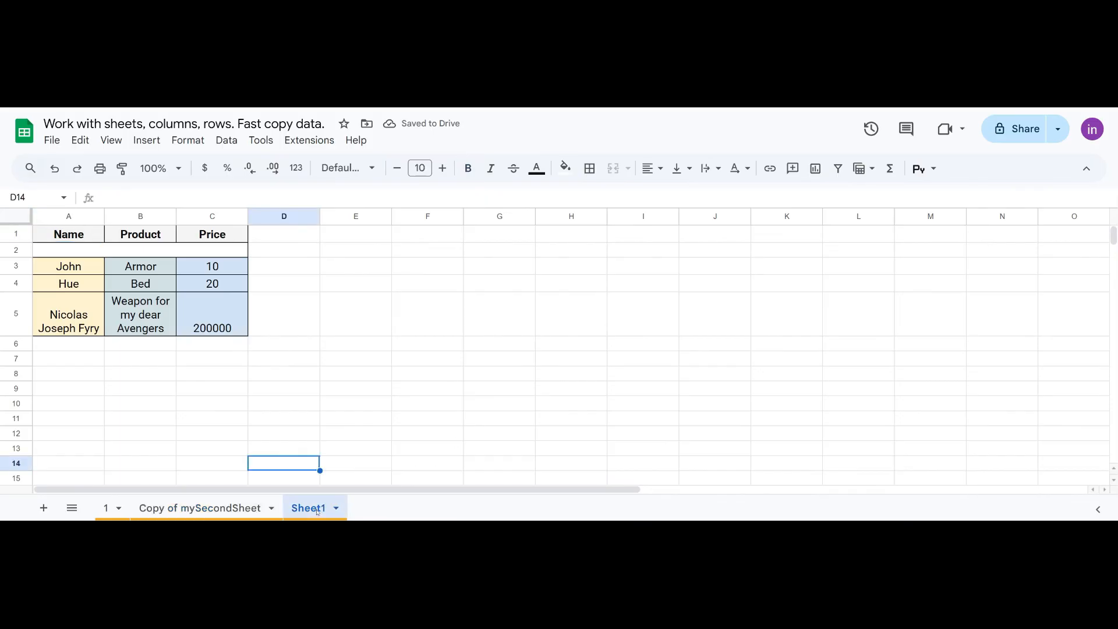
pyautogui.rightClick(318, 510)
pyautogui.click(322, 267)
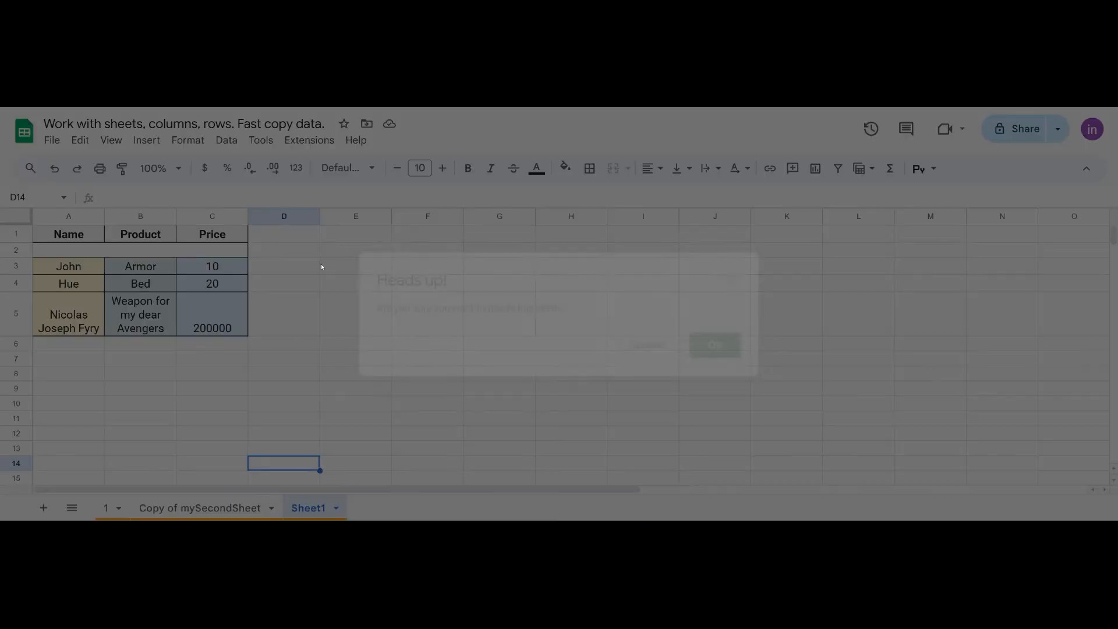
pyautogui.click(702, 345)
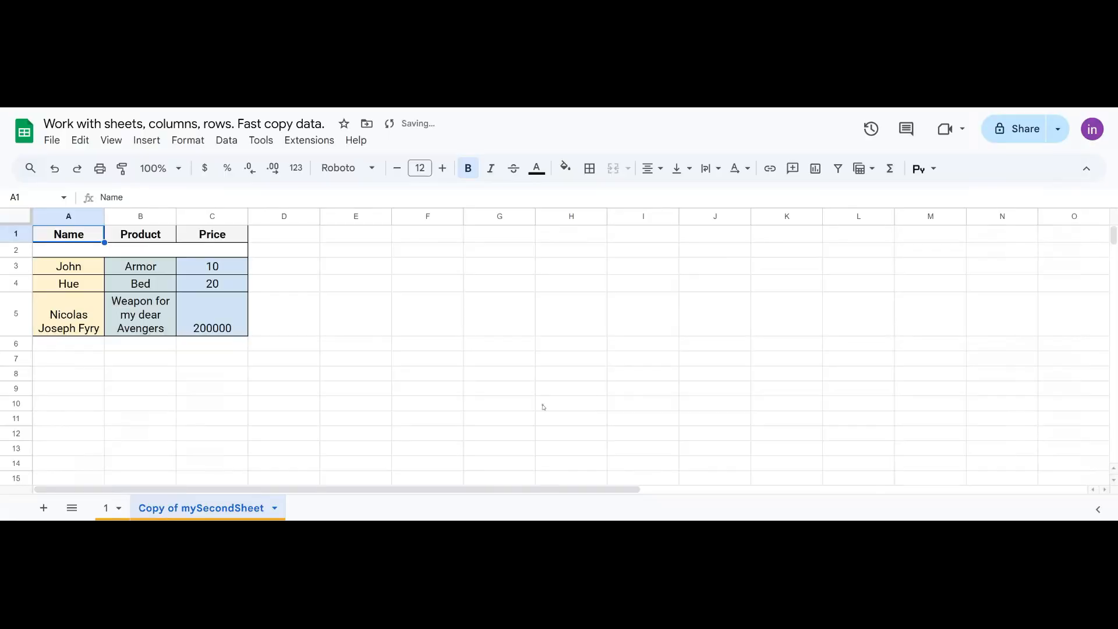
# Change the tab color of the Copy of mySecondSheet sheet to dark red
pyautogui.rightClick(233, 517)
pyautogui.moveTo(178, 353)
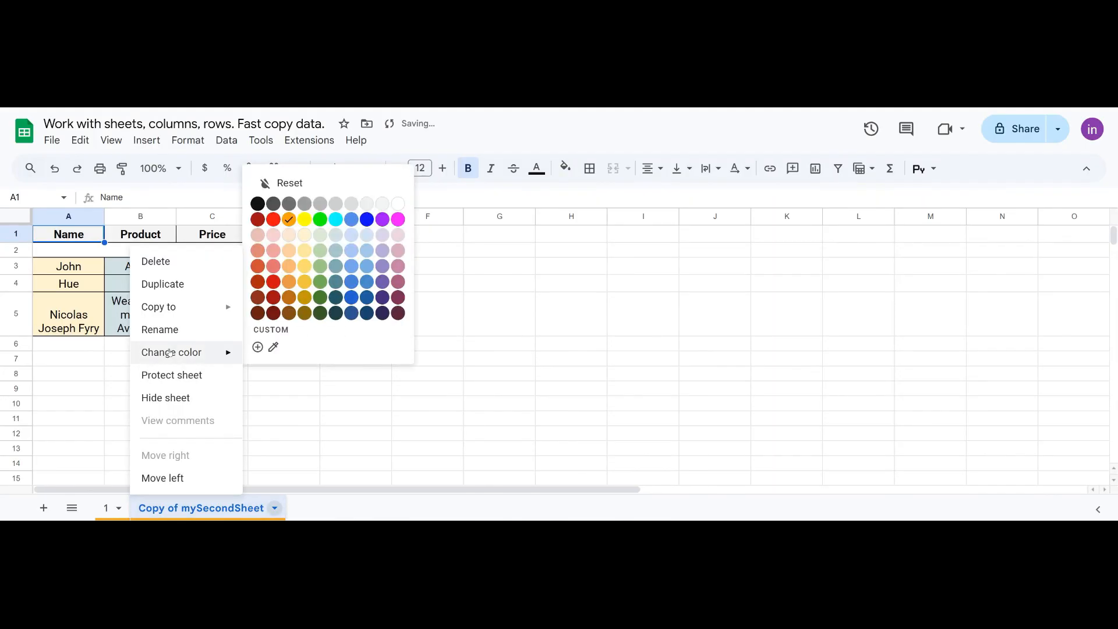
pyautogui.click(273, 313)
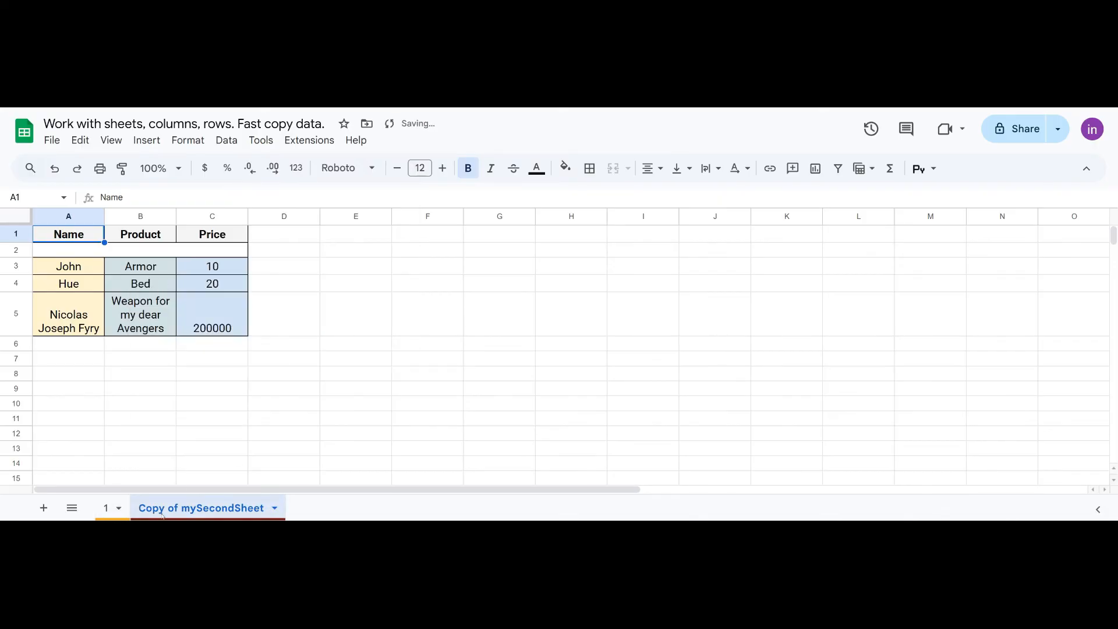
# Hide sheet 1 so that only Copy of mySecondSheet is displayed
pyautogui.click(110, 509)
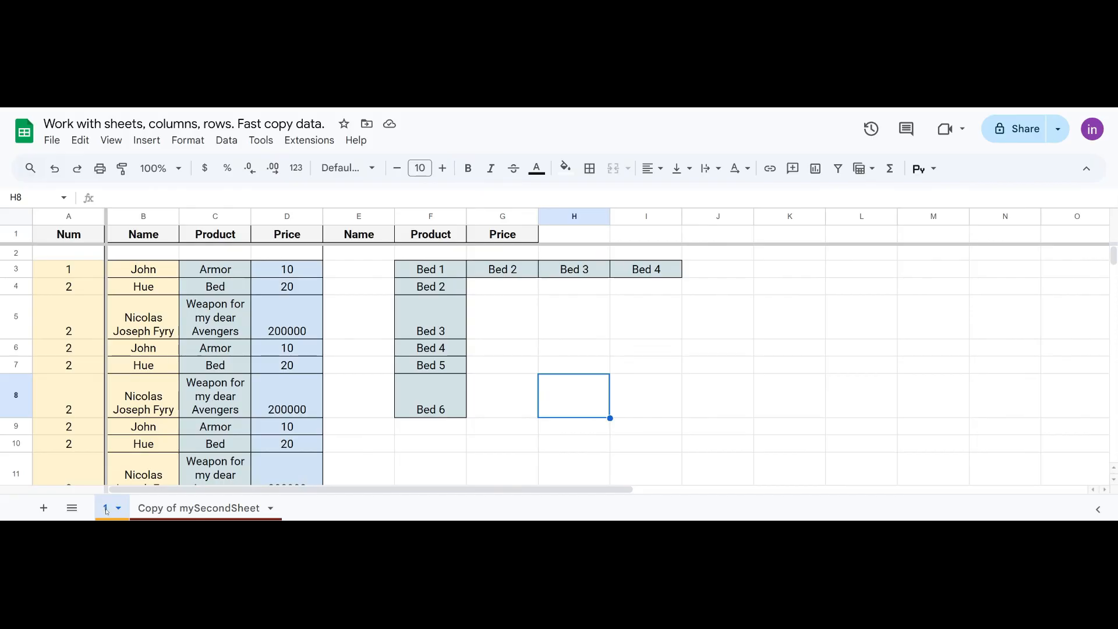
pyautogui.rightClick(106, 511)
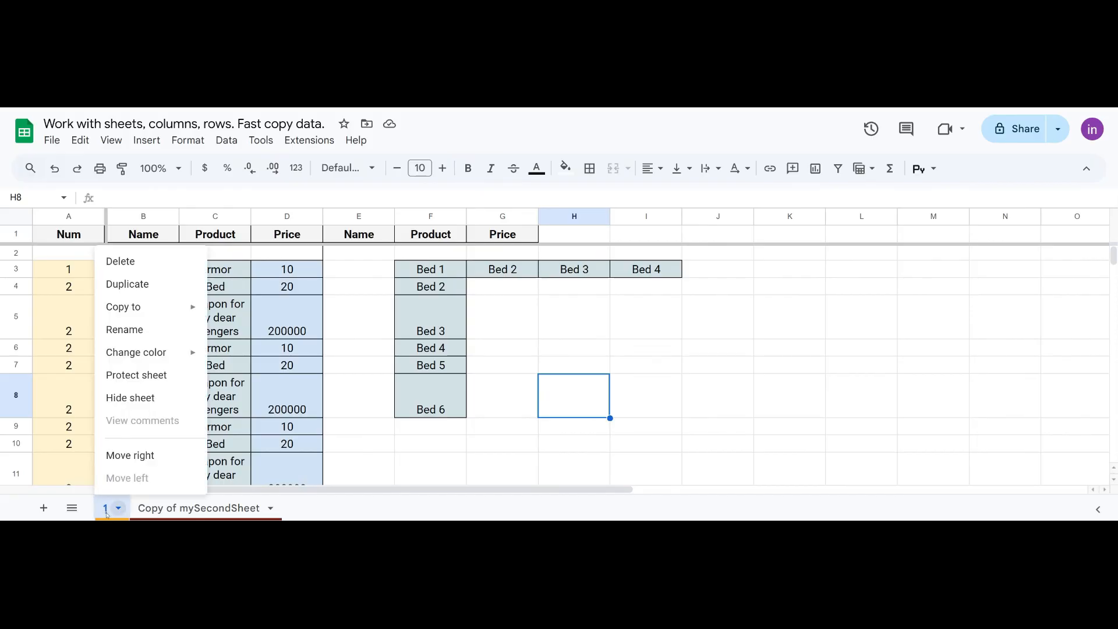
pyautogui.click(127, 398)
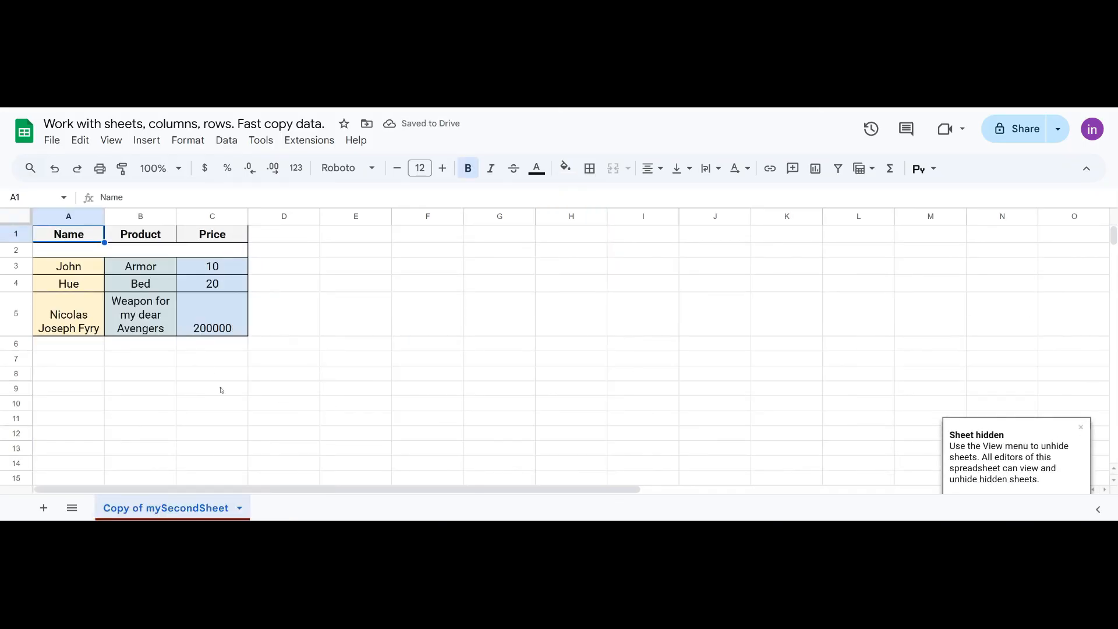
pyautogui.click(155, 431)
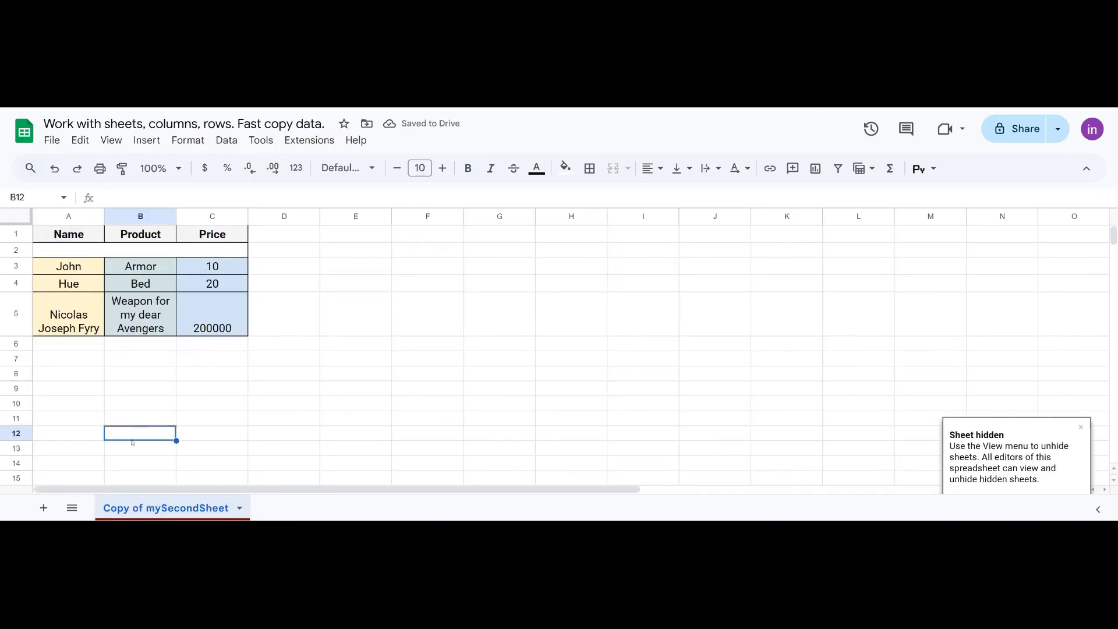
# Unhide sheet 1 from the list of all sheets and hide it again
pyautogui.click(73, 509)
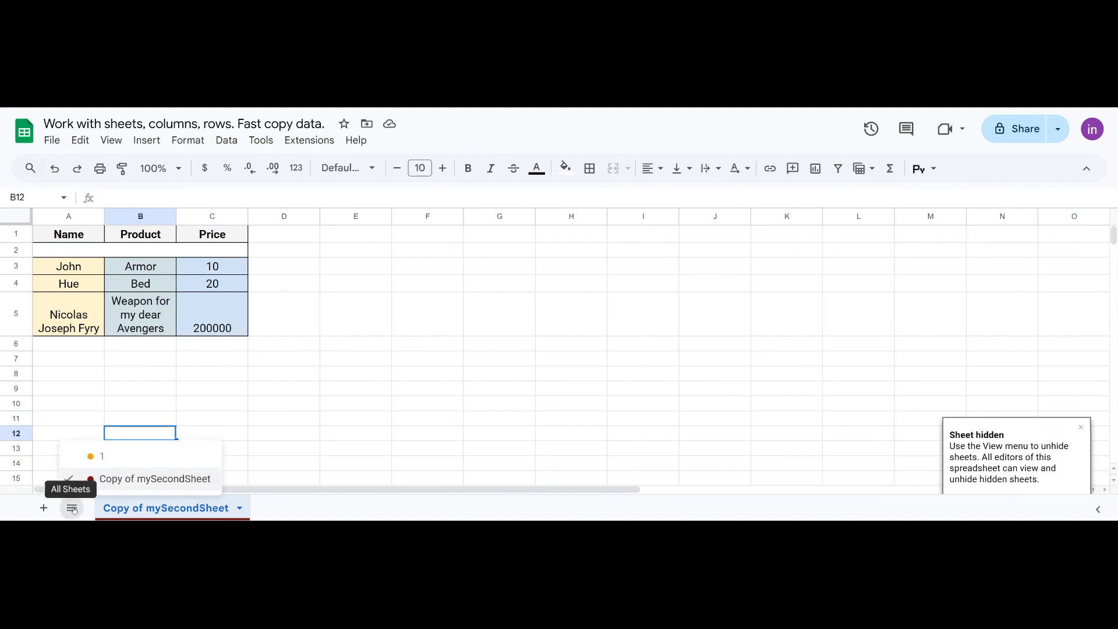
pyautogui.click(118, 458)
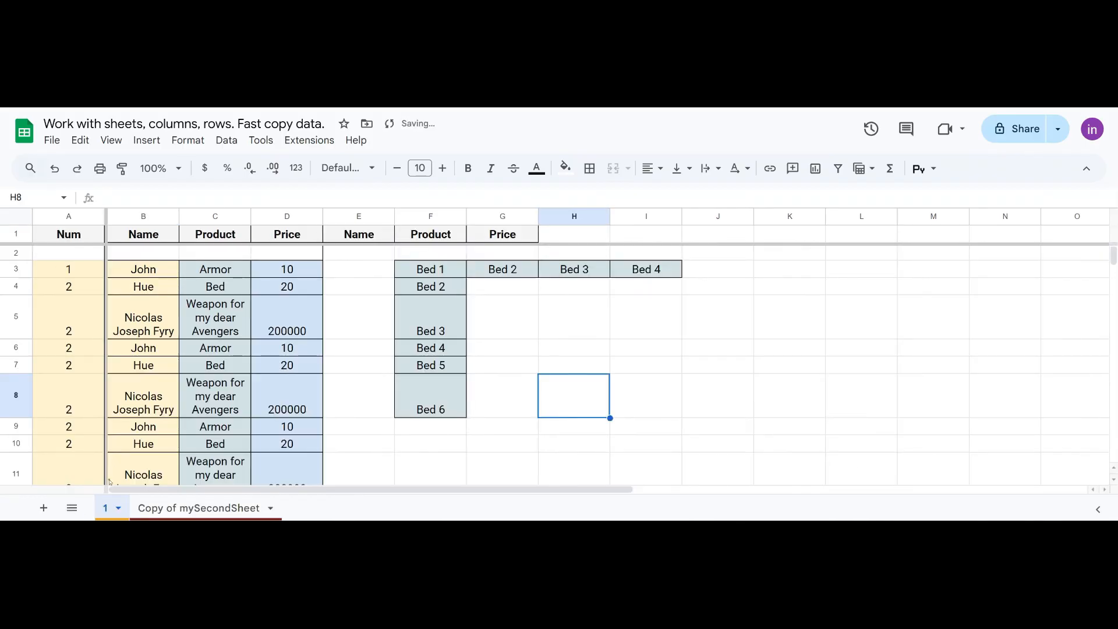
pyautogui.rightClick(107, 511)
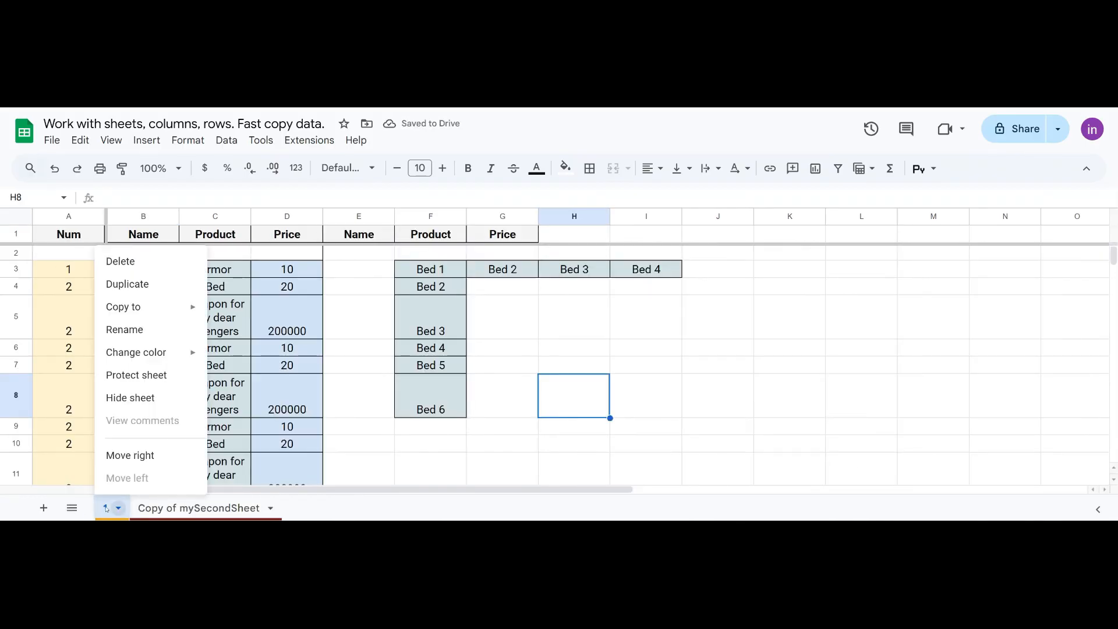
pyautogui.click(129, 398)
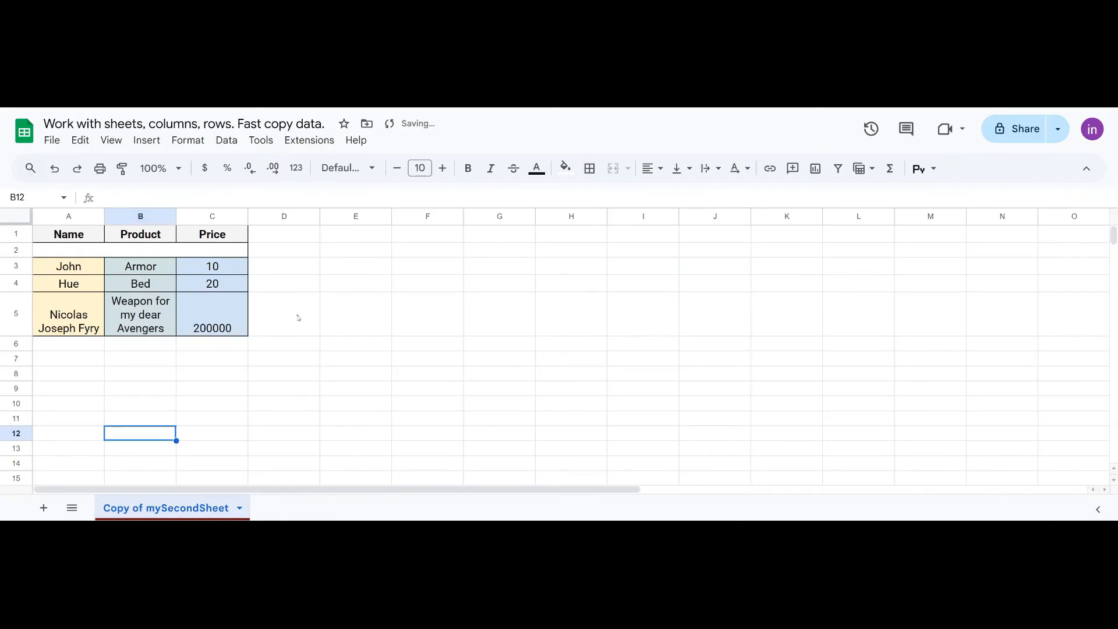